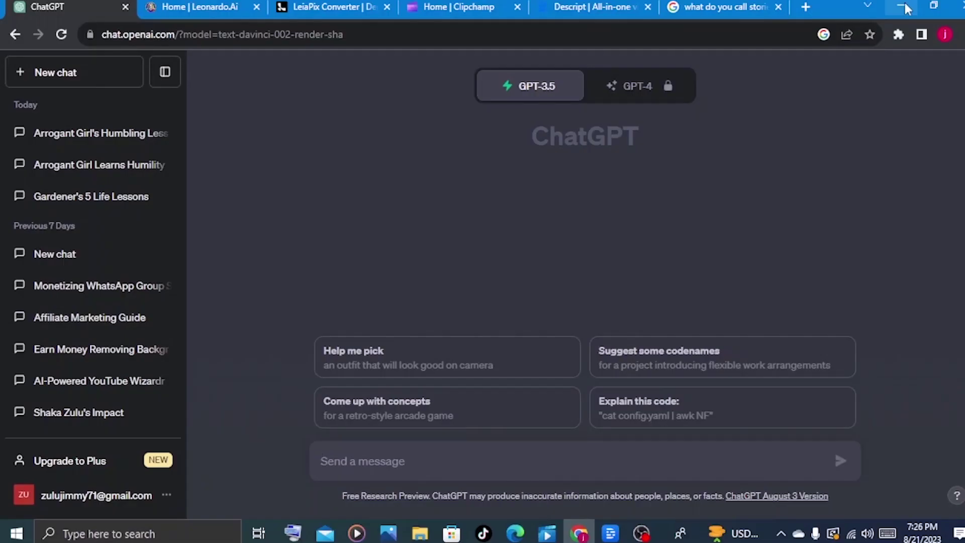
# Step: Request a moral story of up to 300 words about arrogant Amelia being humbled, then read the reply
pyautogui.write('create "A short story of an arrogant girl" intended to teach a moral lesson" upto 300 word.')
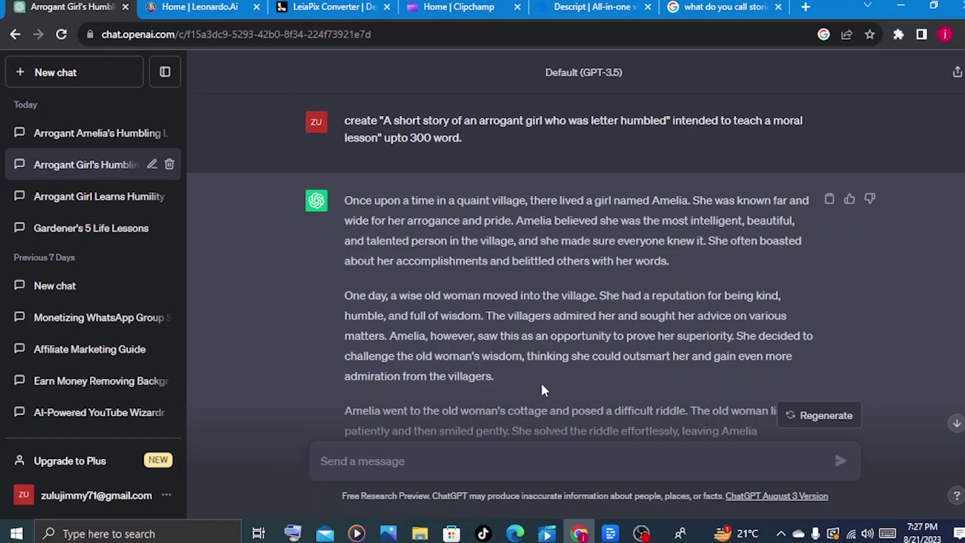
pyautogui.scroll(-10, 541, 381)
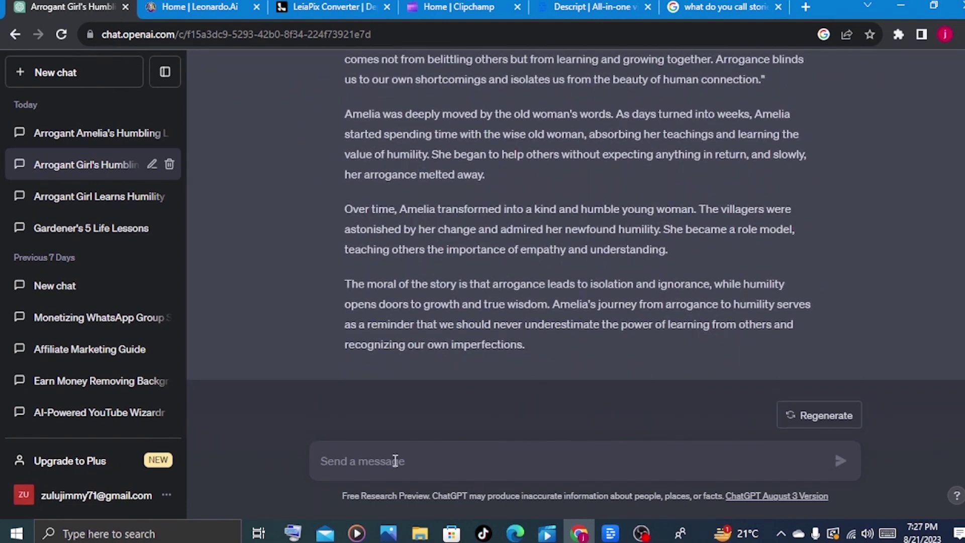
# Step: Ask ChatGPT for image-generation prompts for the story's scenes and review them
pyautogui.write('write protmpts for story above to generate imange and pictures')
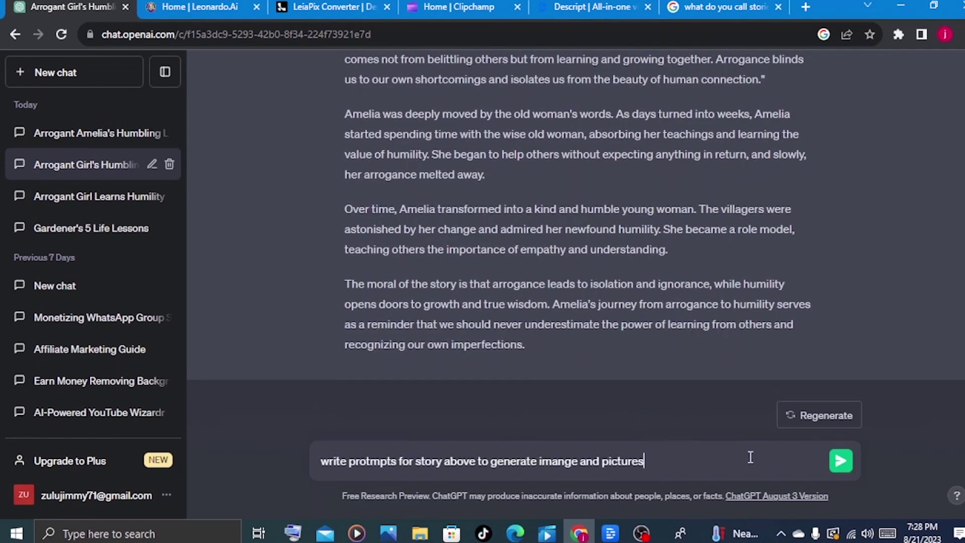
pyautogui.click(840, 460)
pyautogui.scroll(-4, 427, 297)
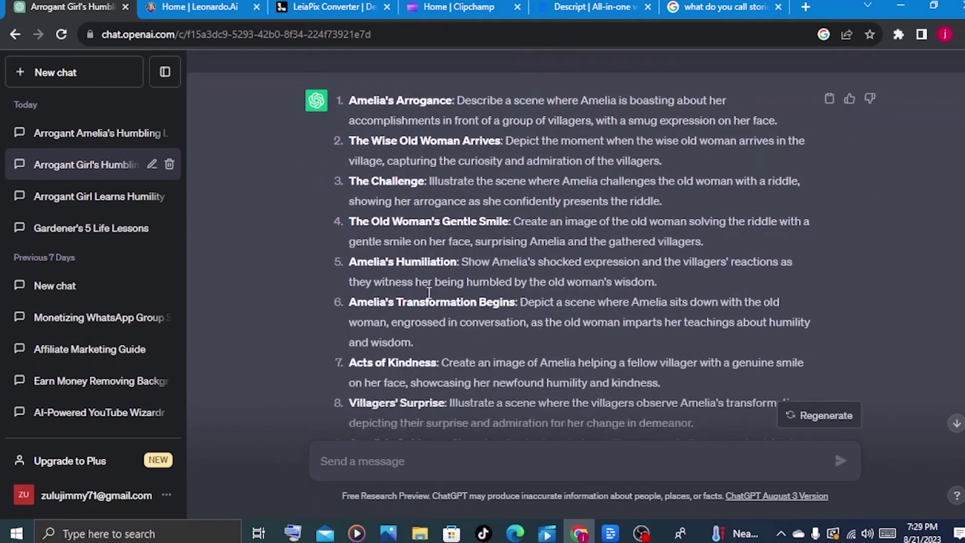
pyautogui.scroll(-4, 427, 296)
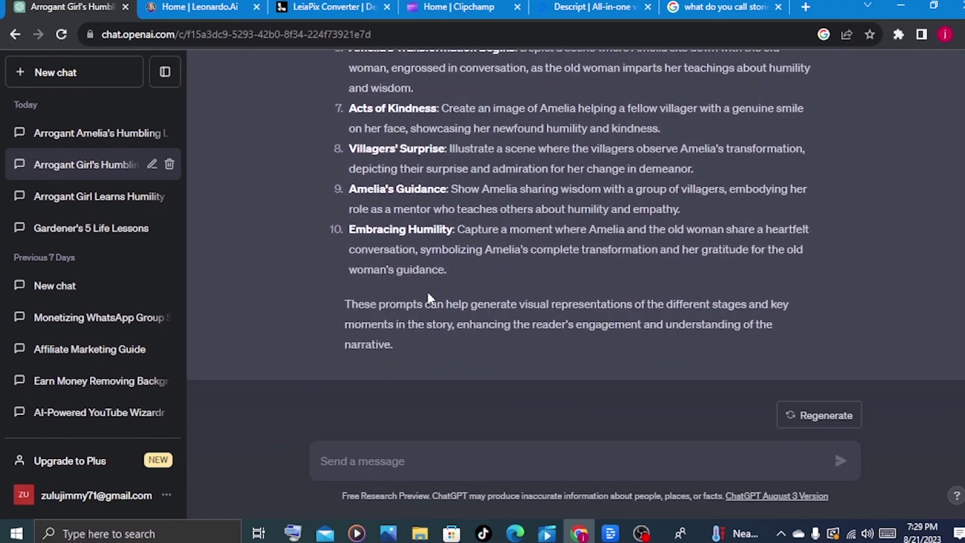
# Step: Ask ChatGPT for a short simple title for the story
pyautogui.click(390, 466)
pyautogui.write('create a short simple title for th story')
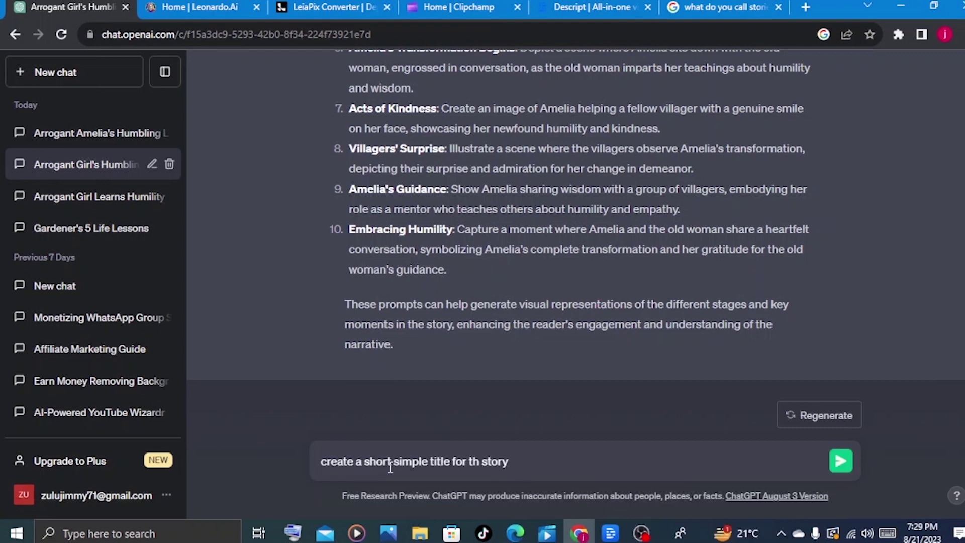
pyautogui.press('Return')
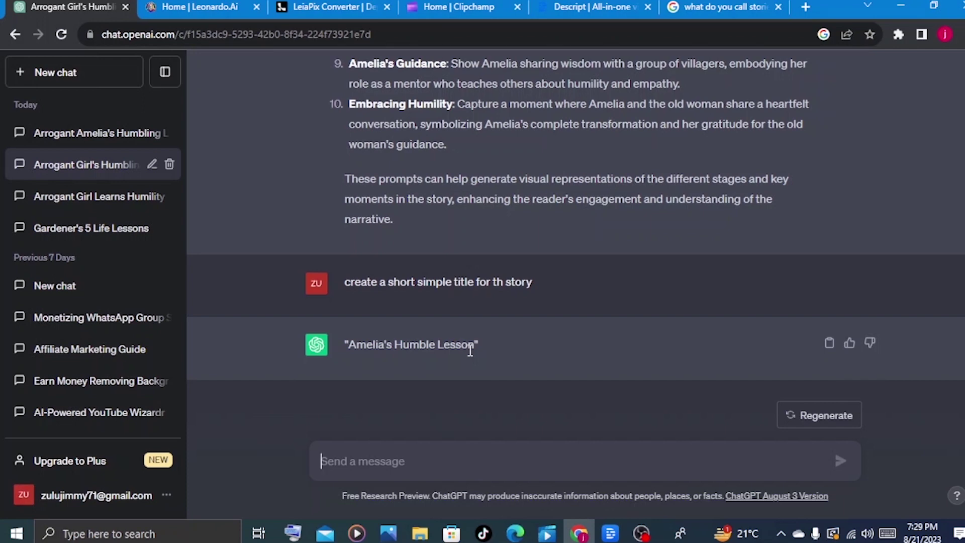
# Step: Open Leonardo.Ai's AI Image Generation and set Number of Images to 2
pyautogui.click(198, 10)
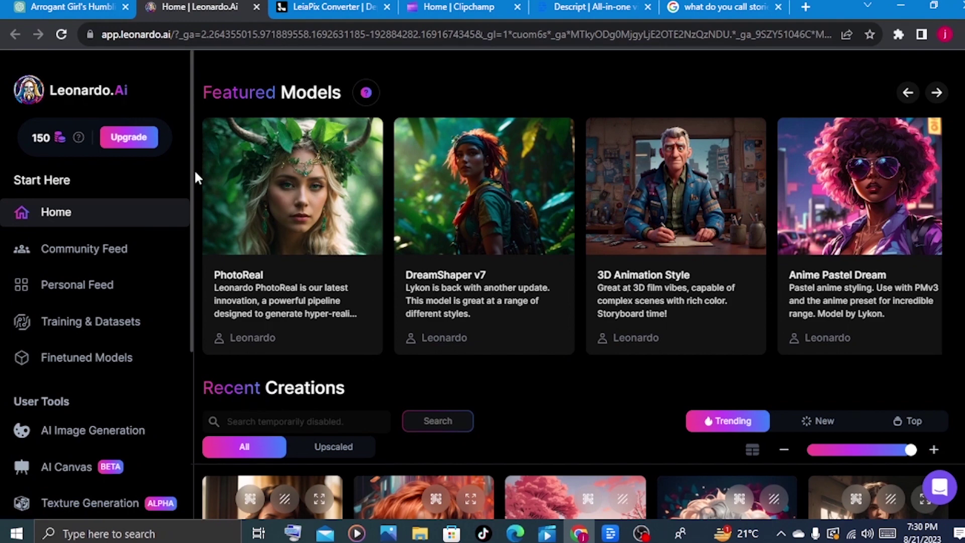
pyautogui.scroll(-4, 145, 221)
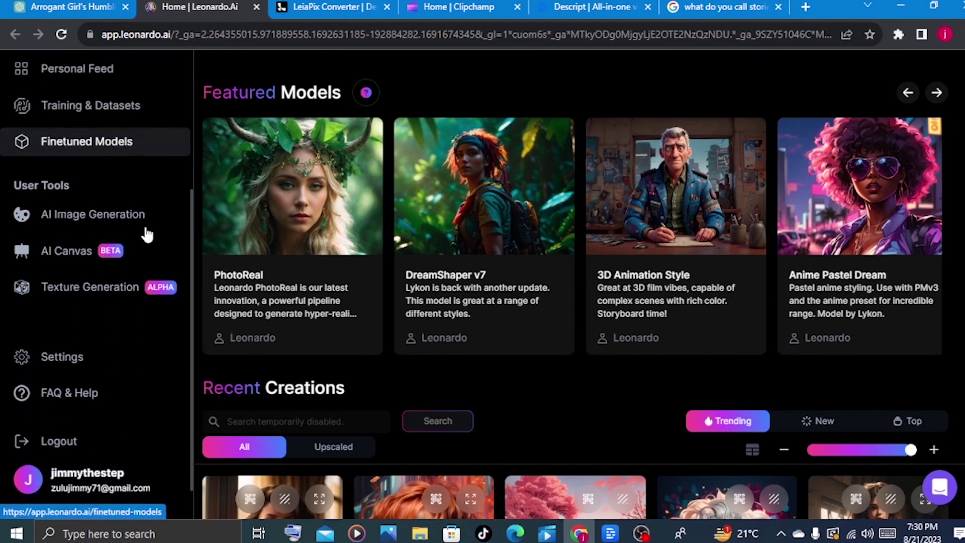
pyautogui.click(78, 224)
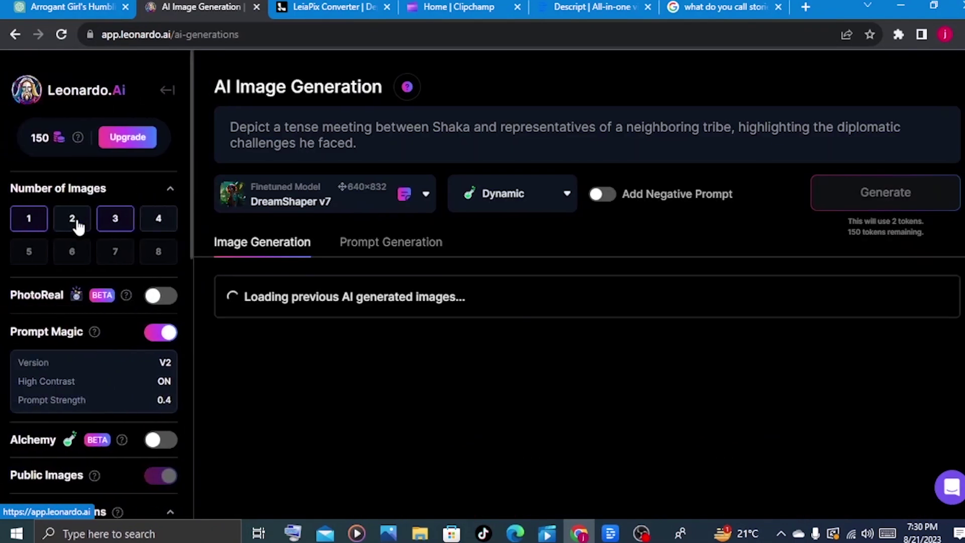
pyautogui.click(78, 224)
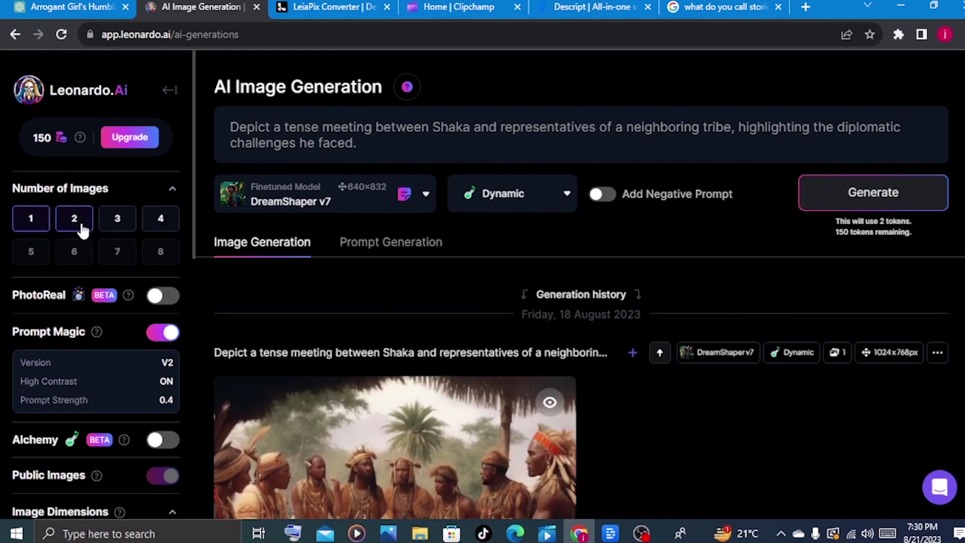
pyautogui.click(83, 229)
pyautogui.scroll(-5, 79, 232)
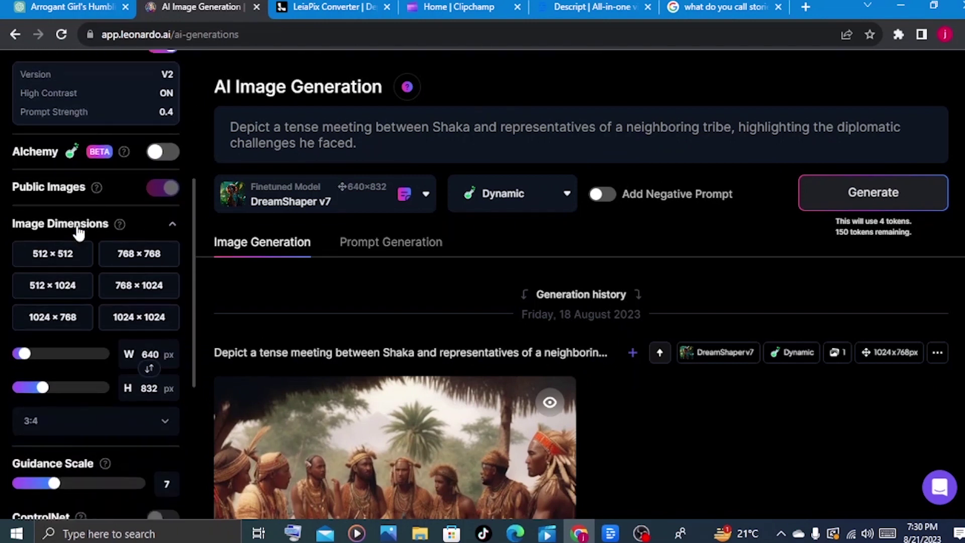
# Step: Set the image size to 1024×768 and copy the Amelia's Arrogance prompt from ChatGPT
pyautogui.click(60, 321)
pyautogui.scroll(5, 60, 301)
pyautogui.hotkey('ctrl', 'shift', 'Tab')
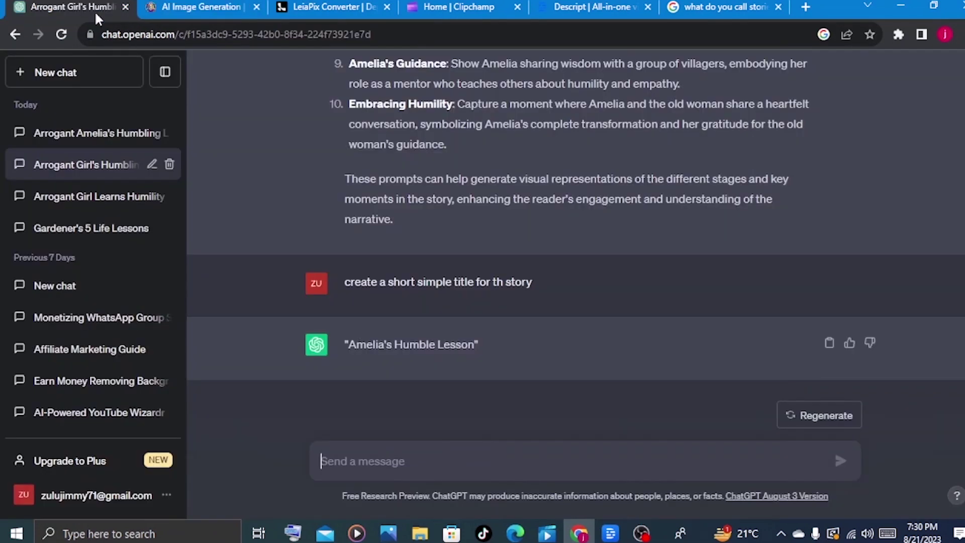
pyautogui.scroll(10, 420, 318)
pyautogui.moveTo(777, 245); pyautogui.dragTo(347, 234)
pyautogui.hotkey('ctrl', 'c')
# Step: Replace the old Shaka prompt with Amelia's Arrogance, generate, and download both images
pyautogui.click(213, 8)
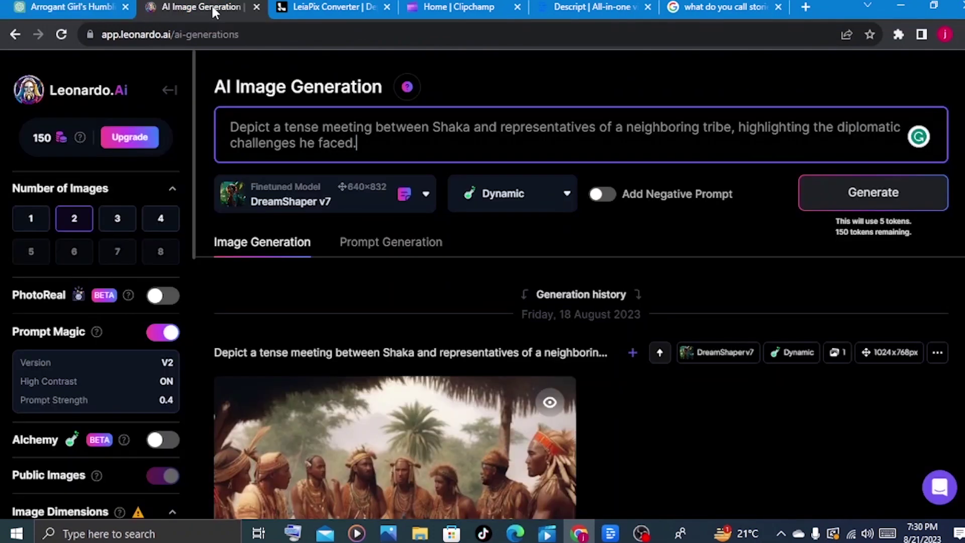
pyautogui.moveTo(357, 146); pyautogui.dragTo(216, 116)
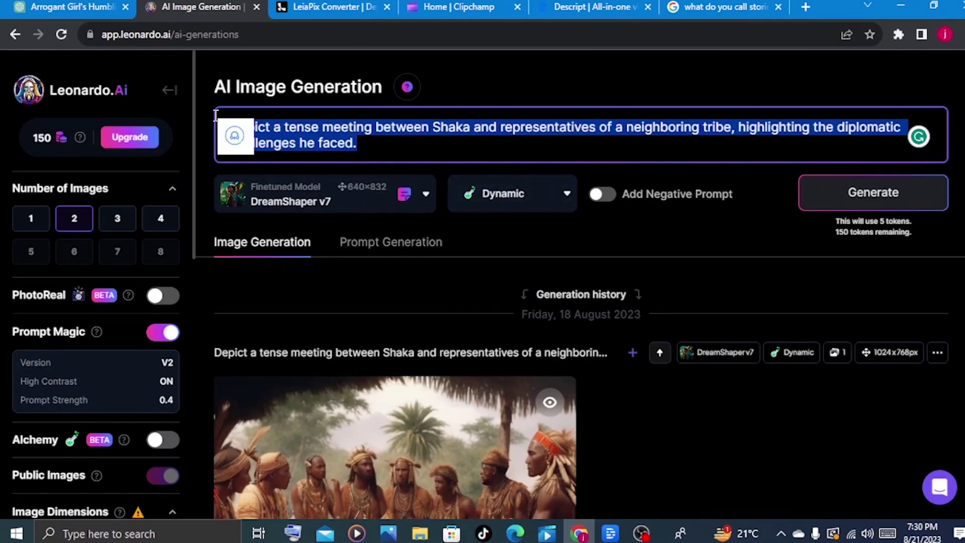
pyautogui.hotkey('ctrl', 'v')
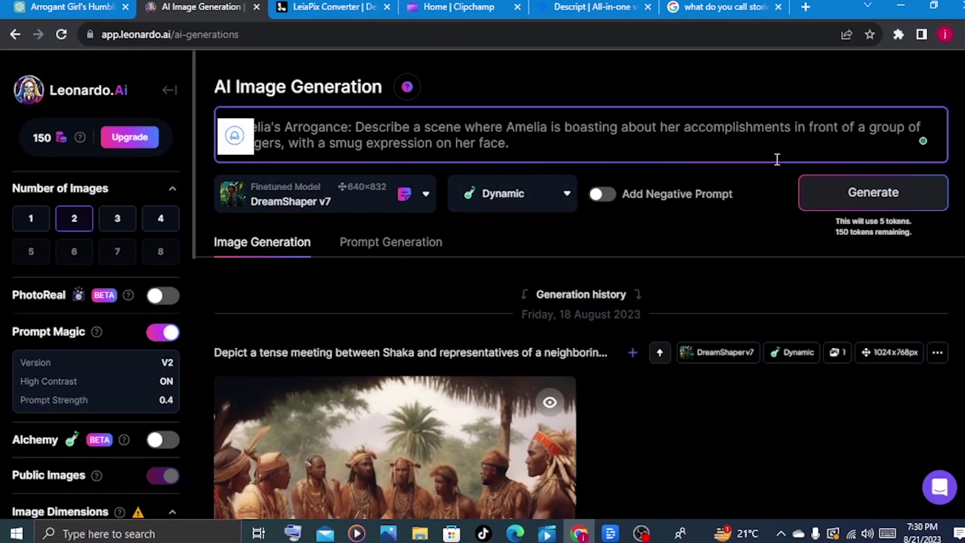
pyautogui.click(835, 204)
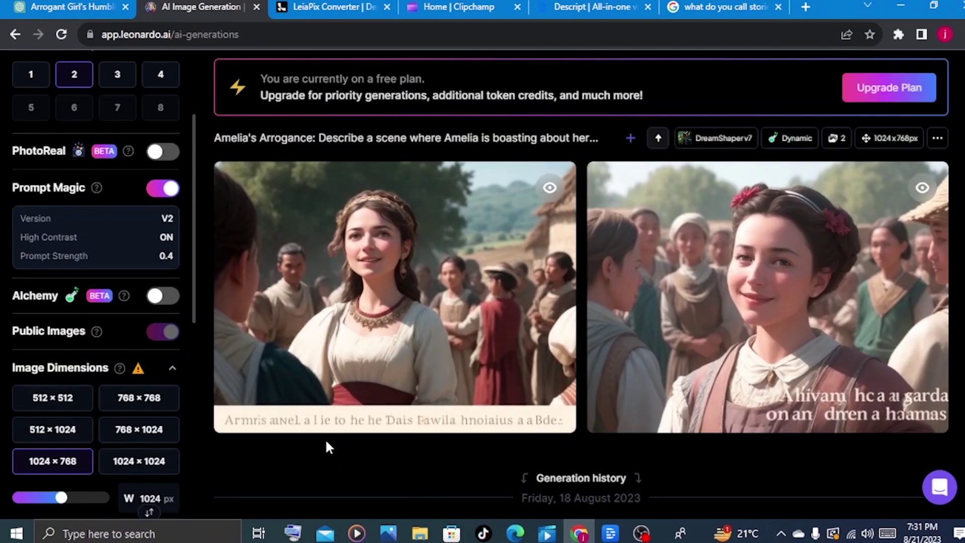
pyautogui.moveTo(316, 415)
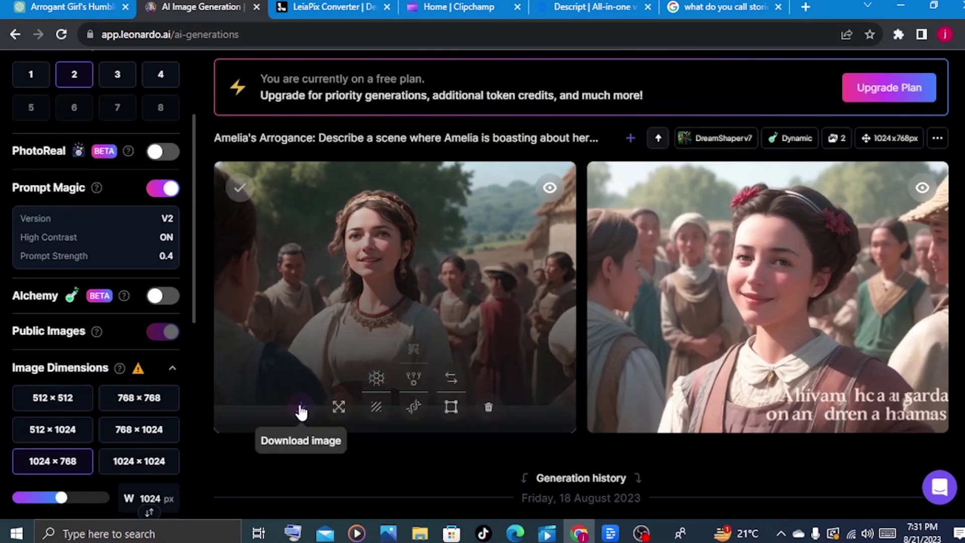
pyautogui.click(302, 409)
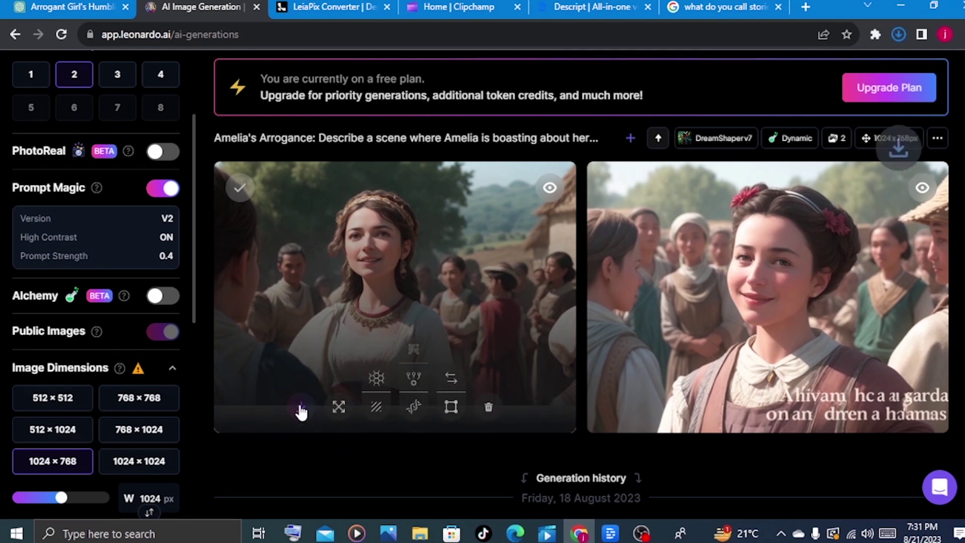
pyautogui.moveTo(626, 422)
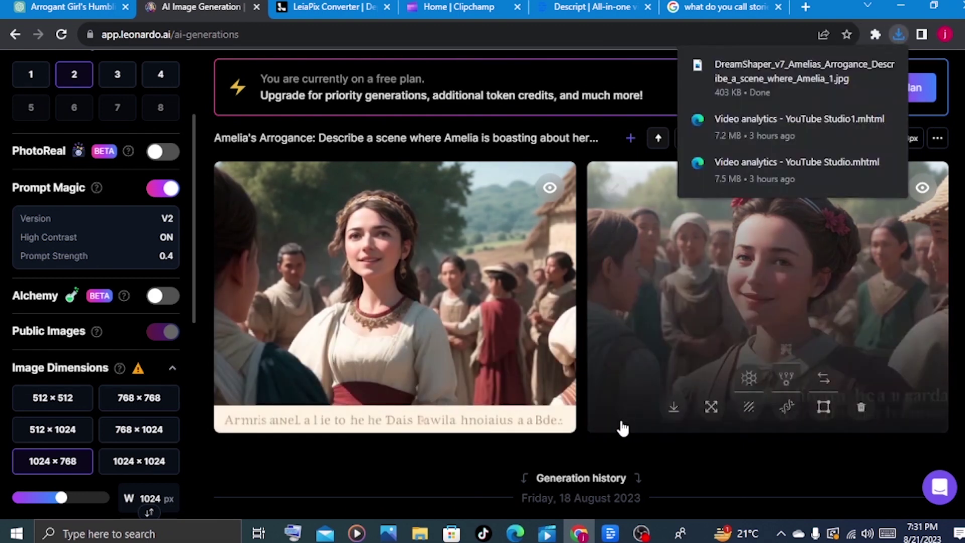
pyautogui.click(677, 410)
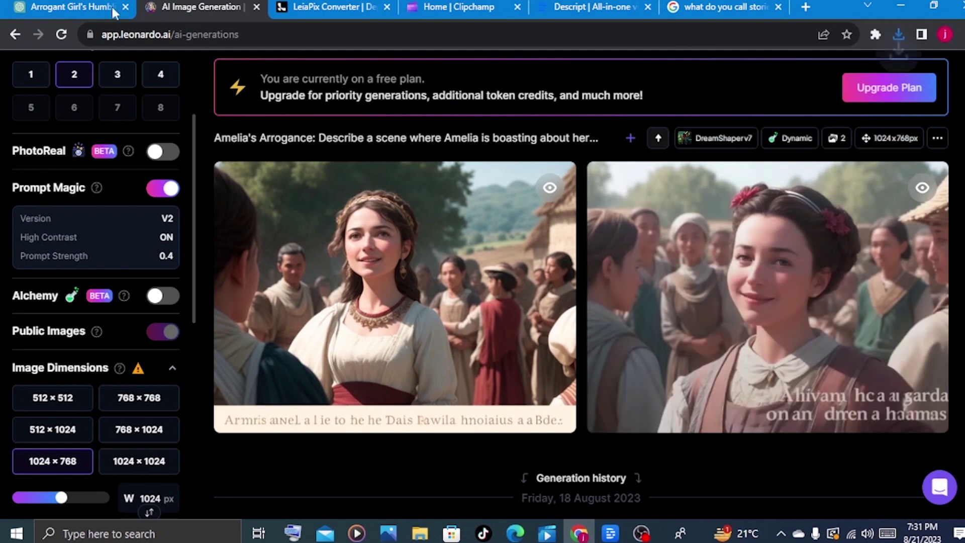
# Step: Swap in The Wise Old Woman Arrives prompt and download both of its images
pyautogui.click(73, 9)
pyautogui.moveTo(661, 282); pyautogui.dragTo(502, 268)
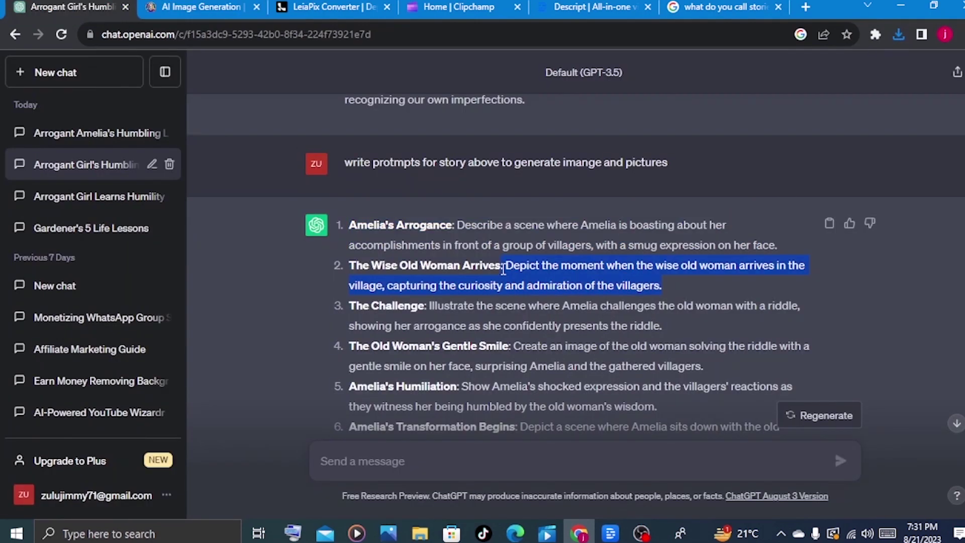
pyautogui.click(200, 9)
pyautogui.scroll(5, 636, 102)
pyautogui.click(635, 103)
pyautogui.hotkey('ctrl', 'a')
pyautogui.write('The Wise Old Woman Arrives: Depict the moment when the wise old woman arrives in the village, capturing the curiosity and admiration of the villagers')
pyautogui.click(834, 204)
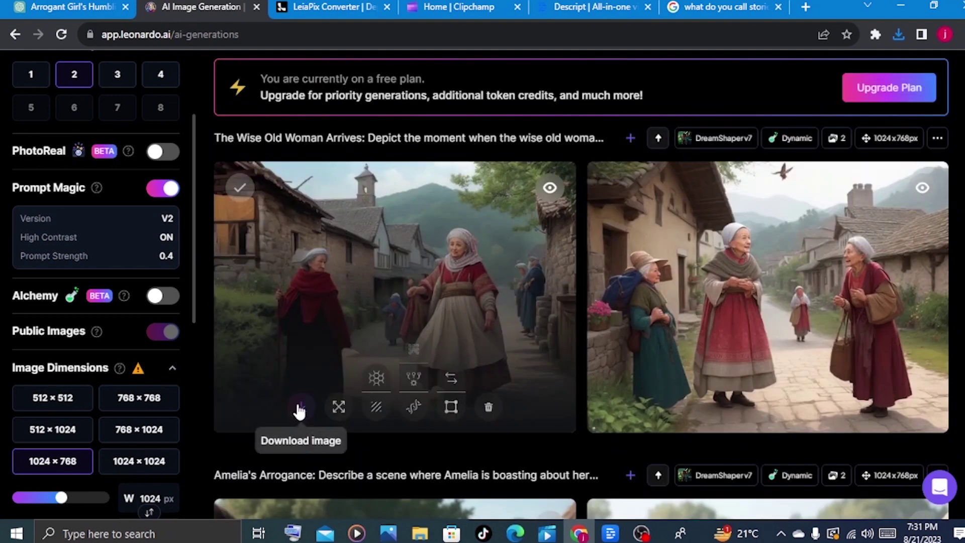
pyautogui.click(675, 408)
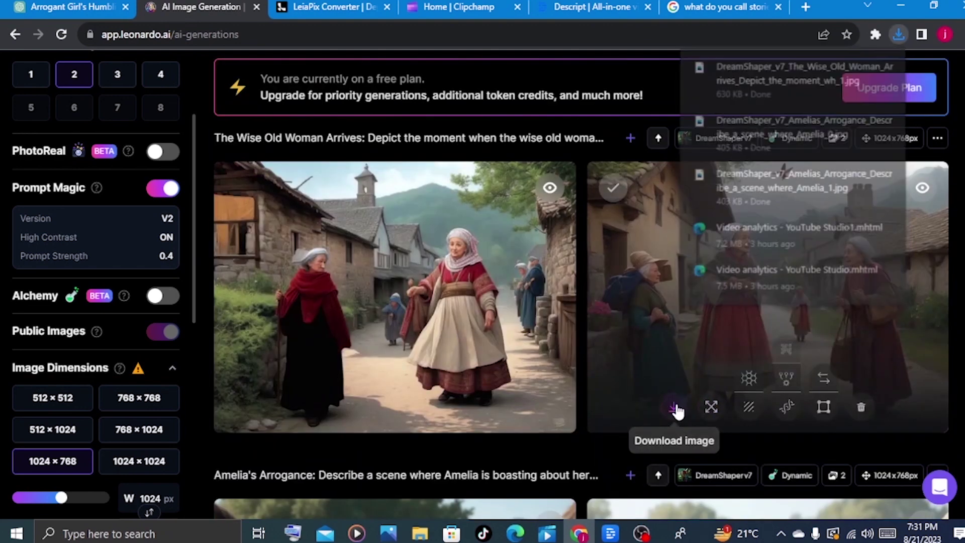
# Step: Download the left and right Villagers' Surprise images
pyautogui.click(59, 9)
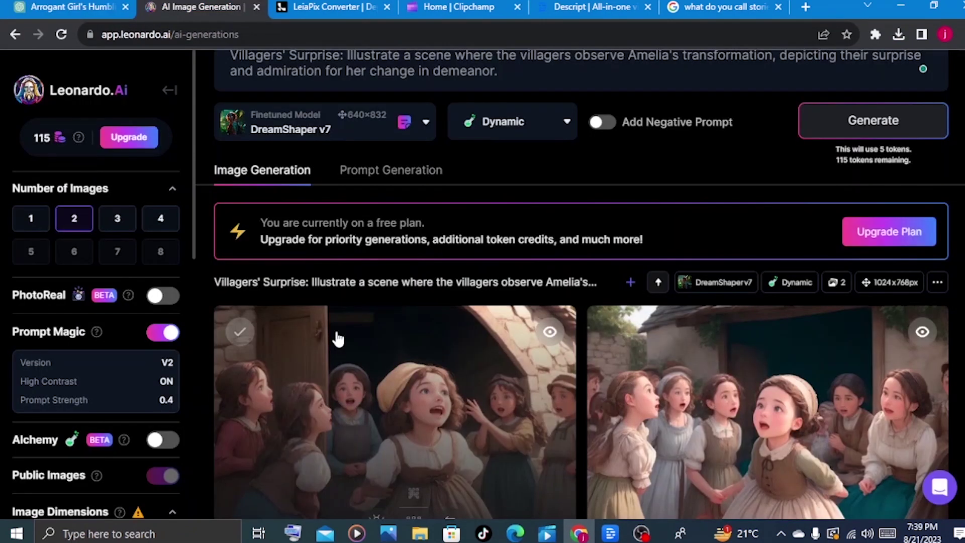
pyautogui.scroll(-3, 337, 340)
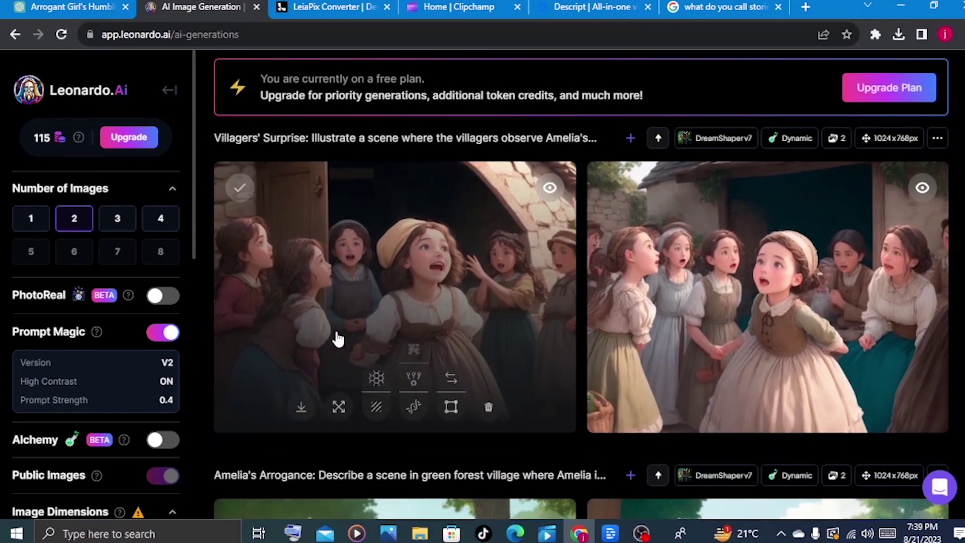
pyautogui.click(301, 410)
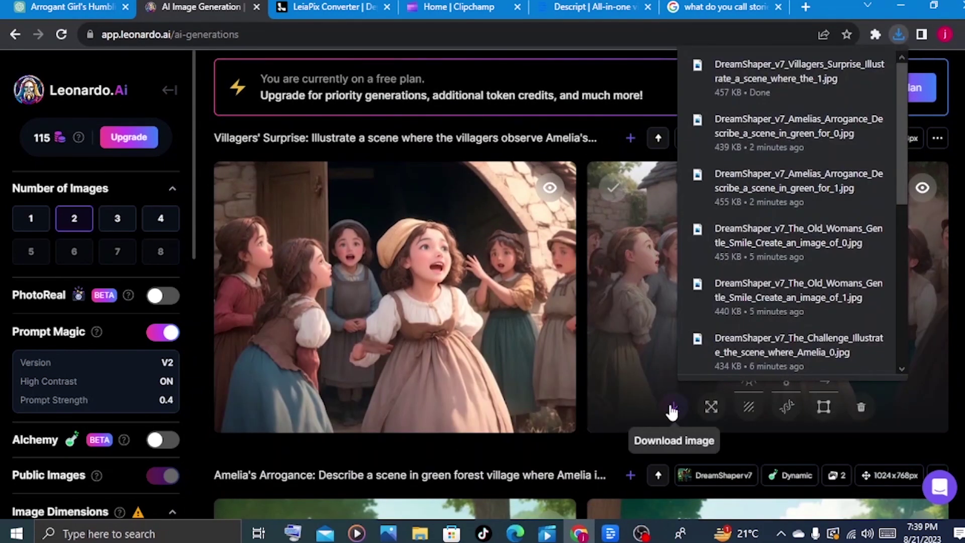
pyautogui.click(673, 408)
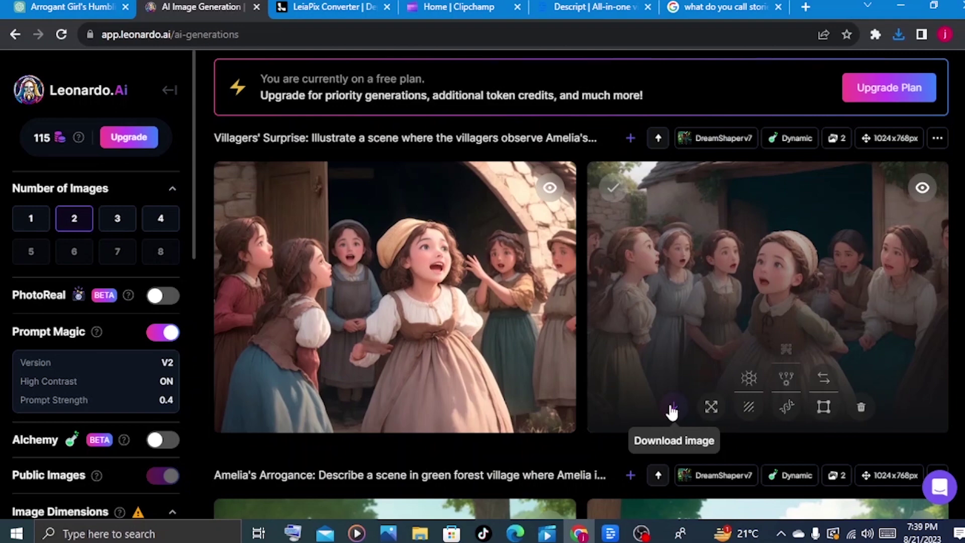
# Step: Upload the Amelias_Arrogance image into LeiaPix Converter for depth animation
pyautogui.click(355, 7)
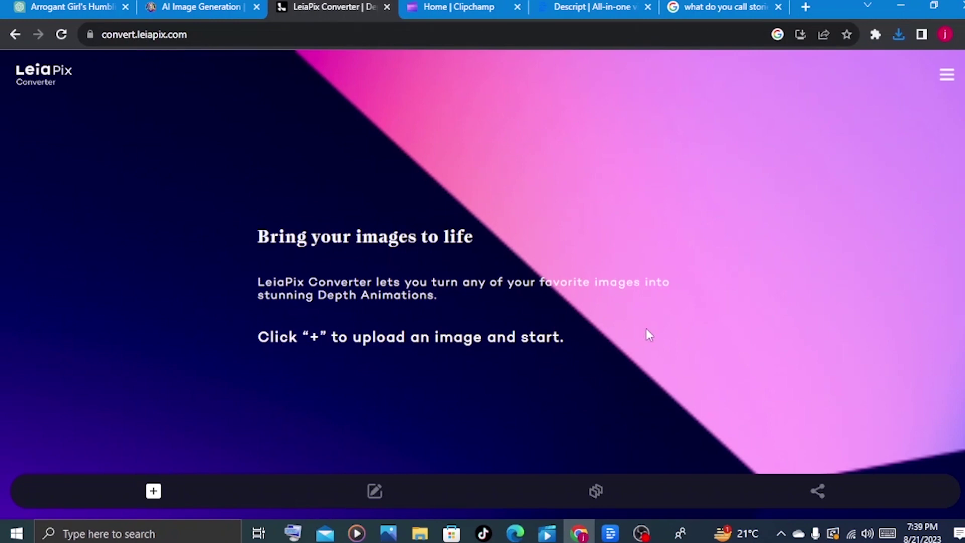
pyautogui.click(153, 491)
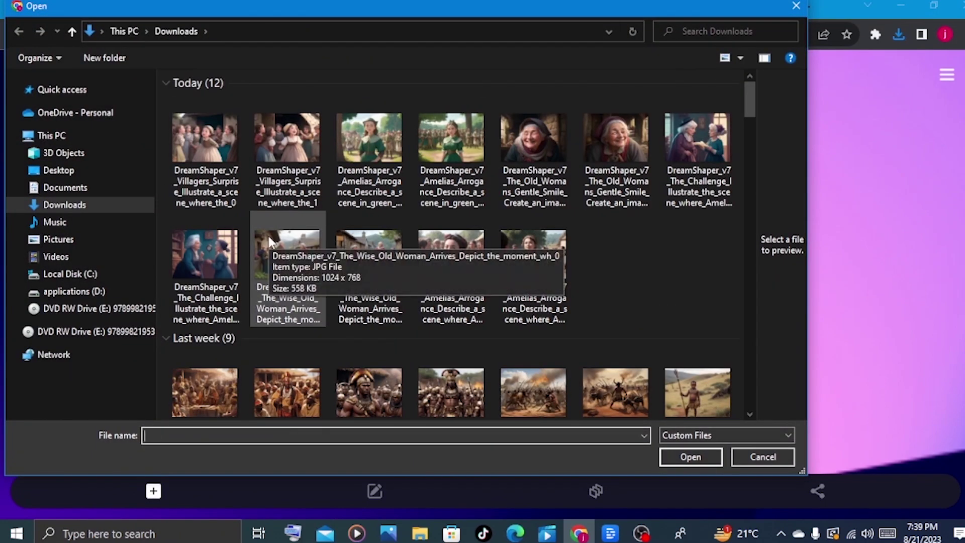
pyautogui.click(521, 259)
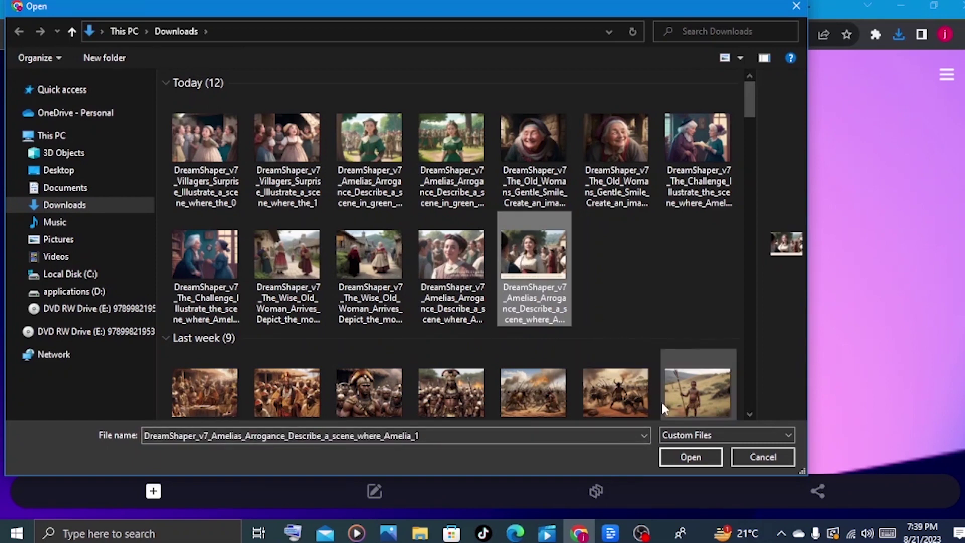
pyautogui.click(671, 451)
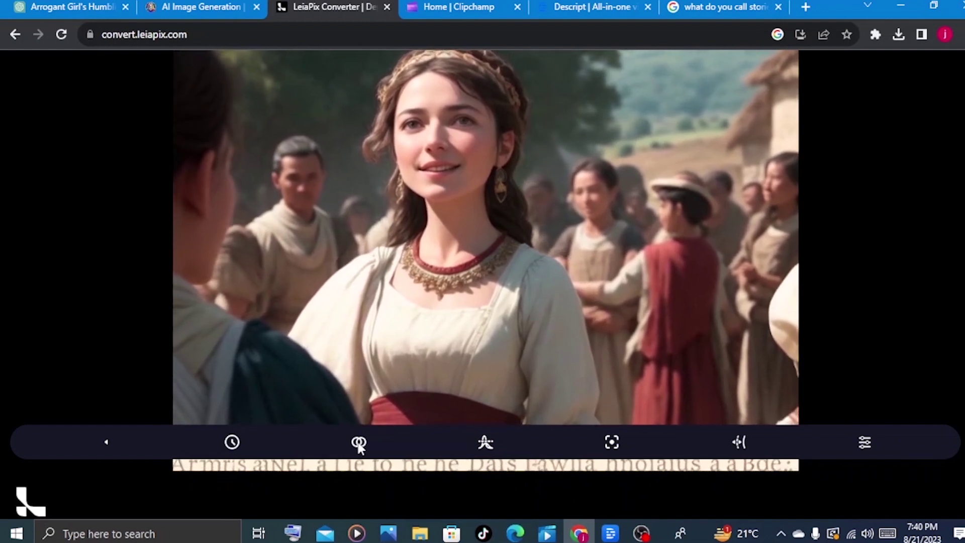
# Step: Save the resulting 3D animation to the device as an MP4
pyautogui.scroll(1, 359, 445)
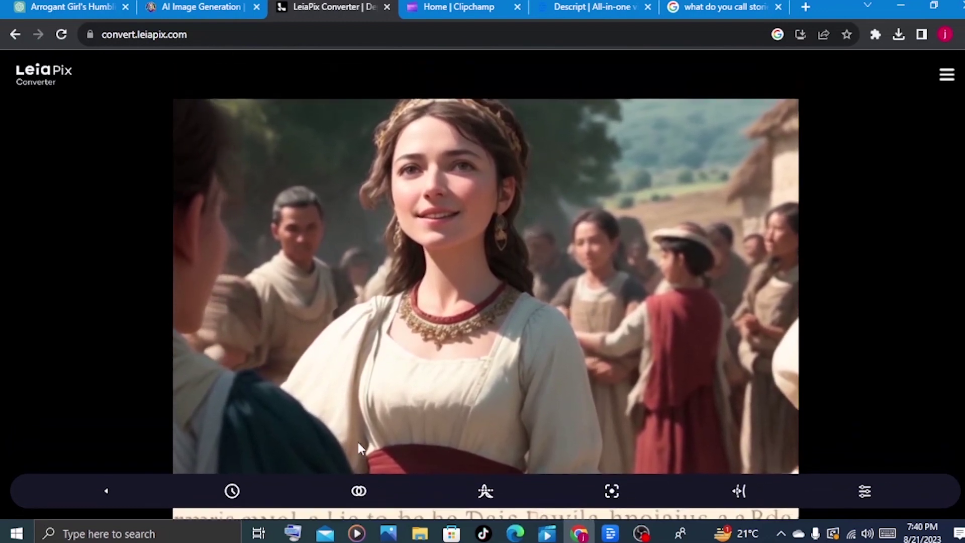
pyautogui.click(104, 490)
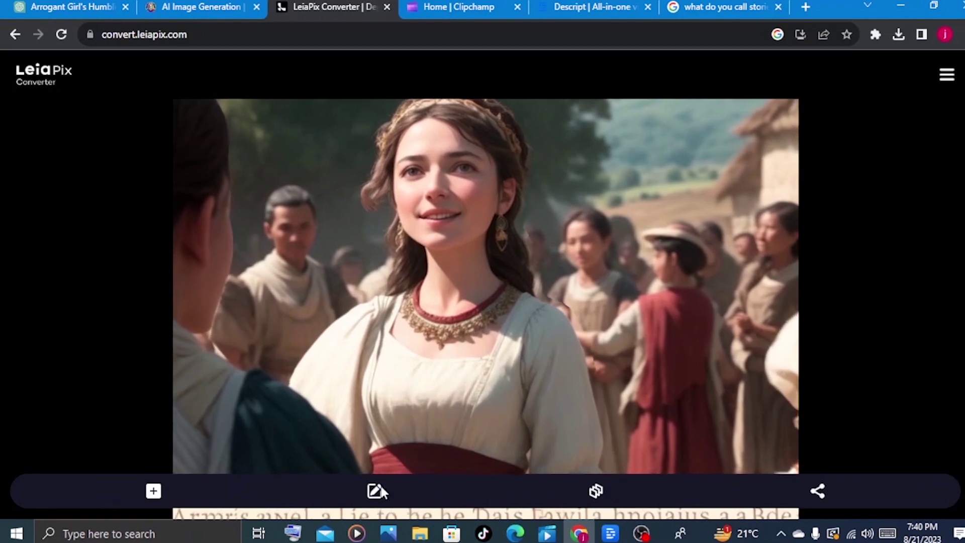
pyautogui.click(816, 493)
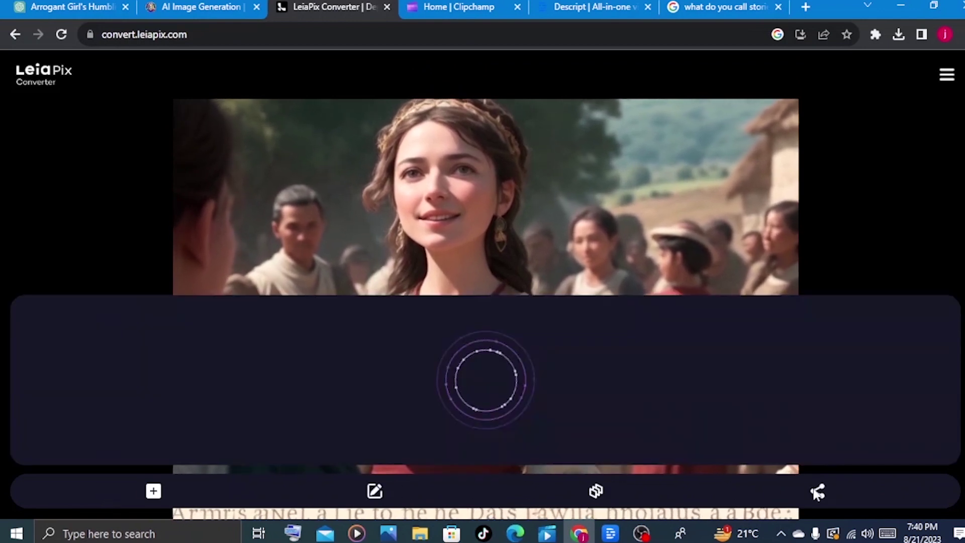
pyautogui.click(178, 419)
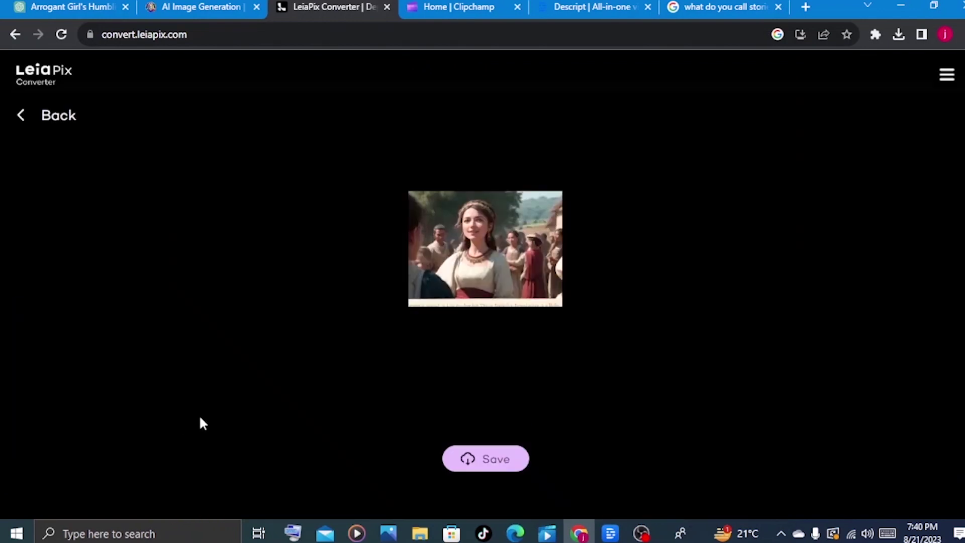
pyautogui.click(485, 464)
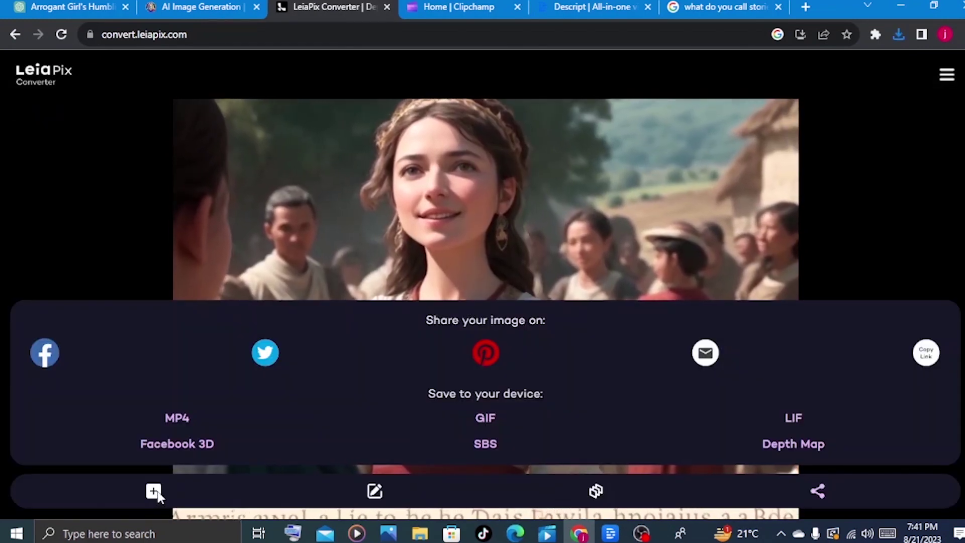
# Step: Animate the Wise_Old_Woman_Arrives image, save it as MP4, and begin the next upload
pyautogui.click(153, 491)
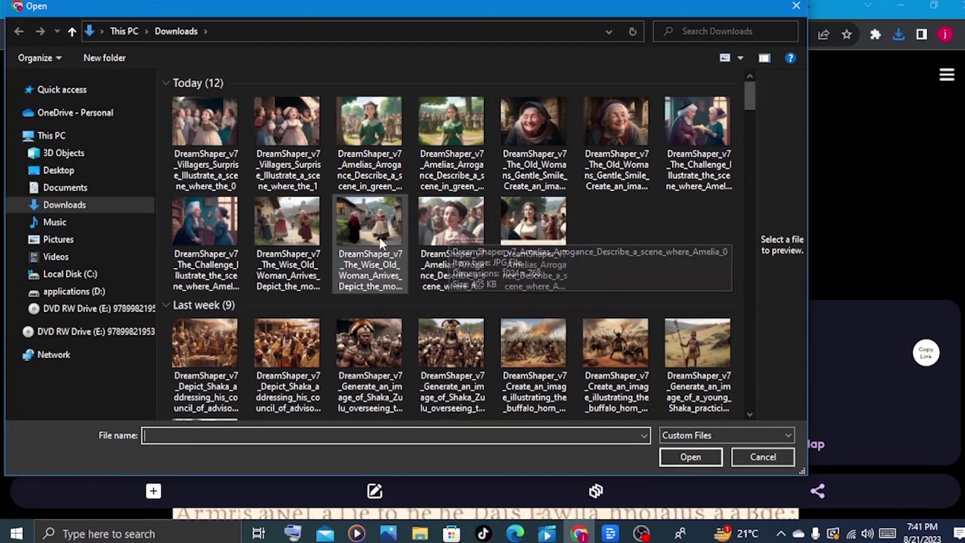
pyautogui.click(374, 231)
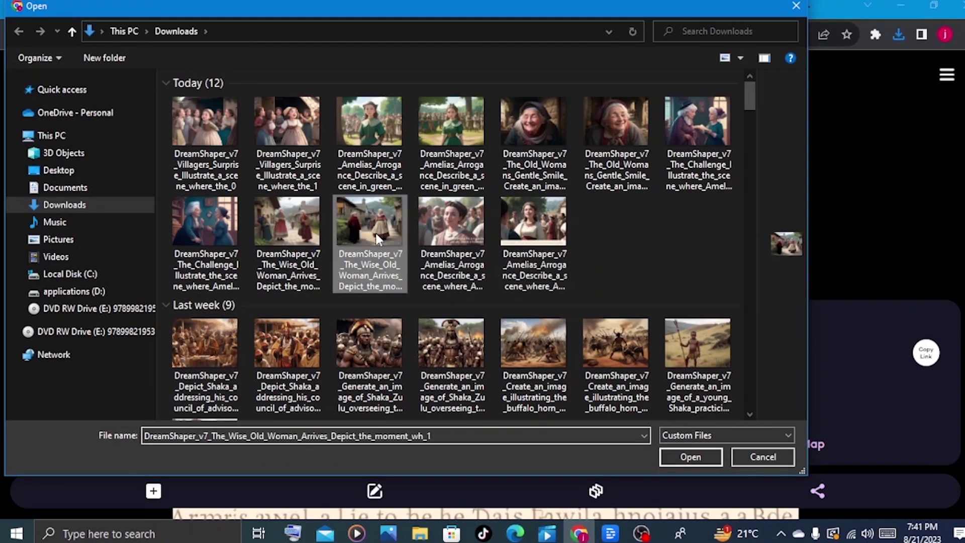
pyautogui.click(689, 457)
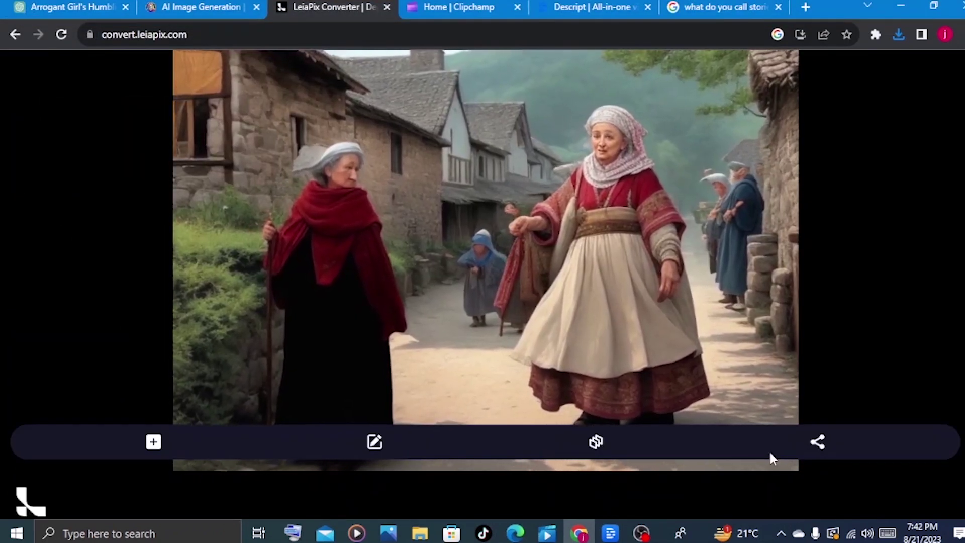
pyautogui.click(817, 442)
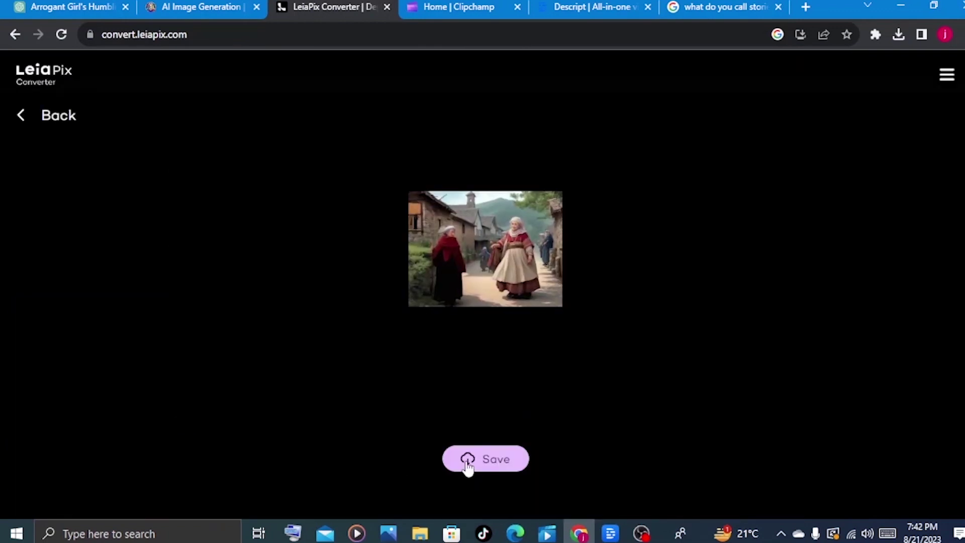
pyautogui.click(467, 460)
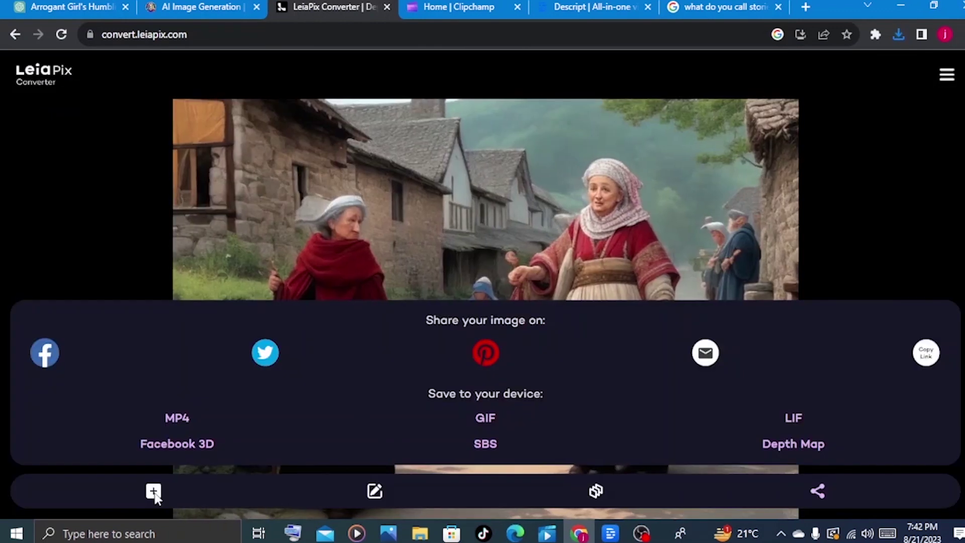
pyautogui.click(153, 492)
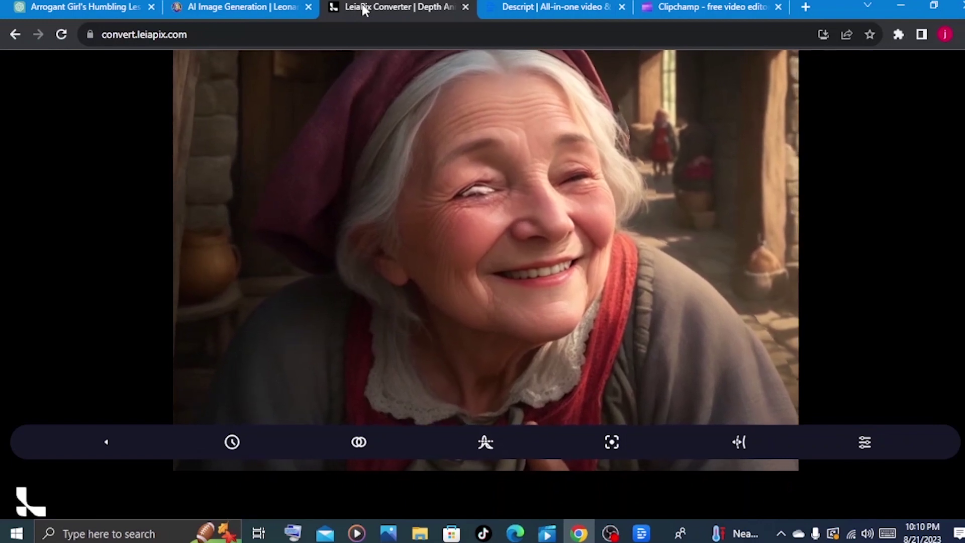
# Step: Switch to Descript to show the drive's Voices list
pyautogui.click(535, 14)
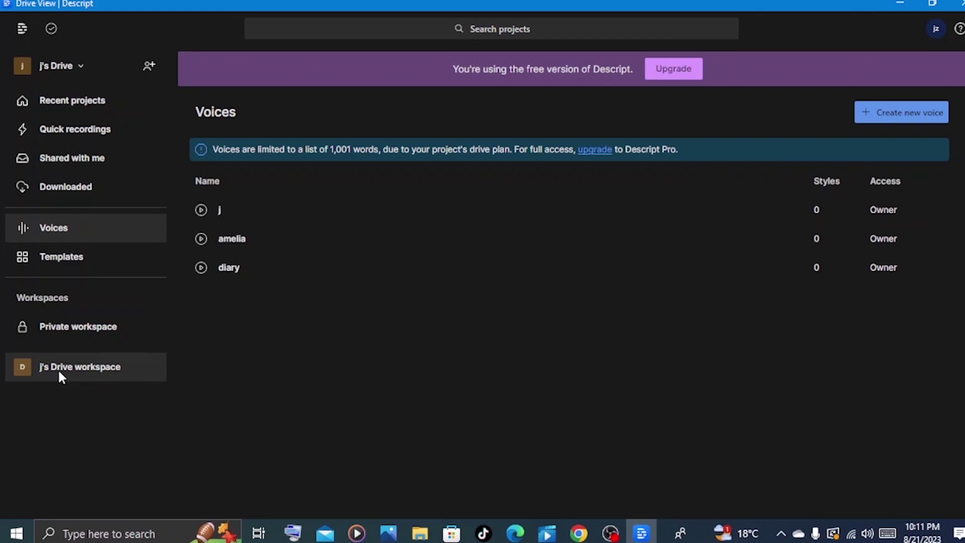
# Step: Create a new audio project from the drive's projects view
pyautogui.click(102, 374)
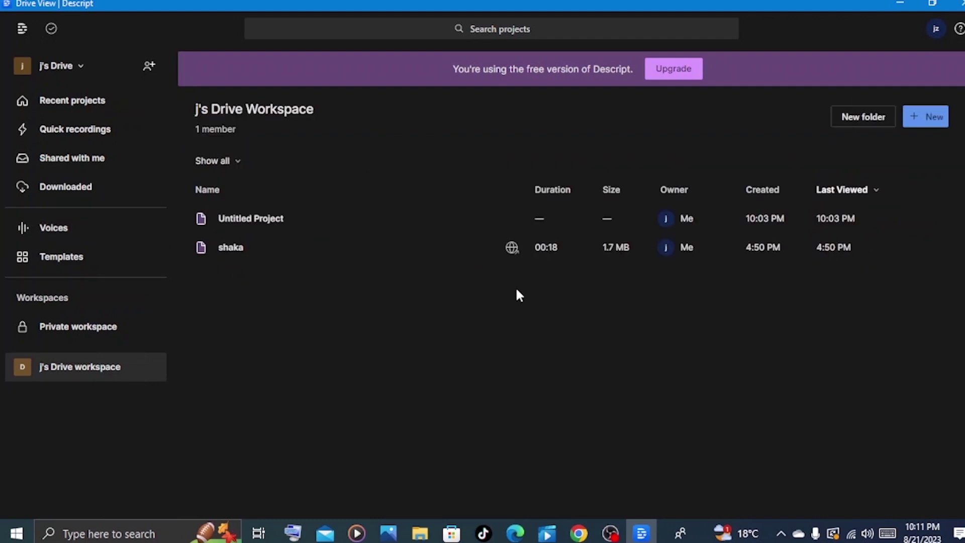
pyautogui.click(914, 117)
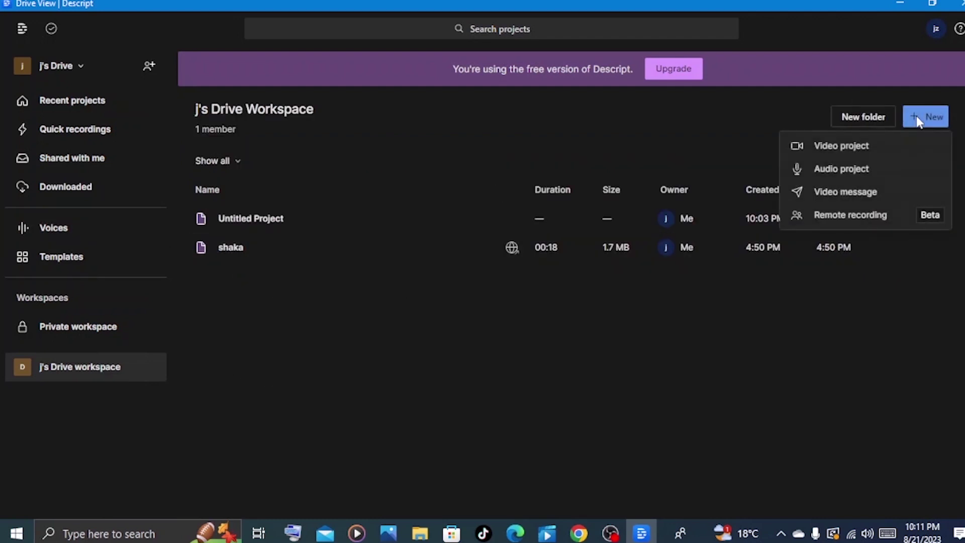
pyautogui.click(838, 171)
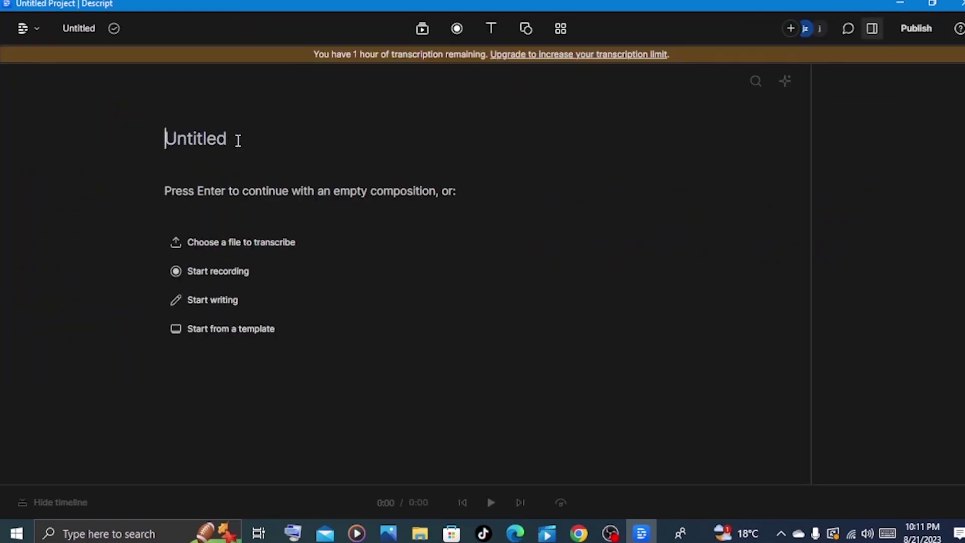
# Step: Copy the title "Amelia's Humble Lesson" from the ChatGPT chat
pyautogui.click(579, 533)
pyautogui.scroll(-6, 533, 349)
pyautogui.scroll(-6, 534, 350)
pyautogui.moveTo(343, 342); pyautogui.dragTo(431, 368)
pyautogui.rightClick(443, 359)
pyautogui.click(452, 362)
# Step: Title the project "Amelia's Humble Lesson", removing the stray quote mark, and start an empty composition
pyautogui.click(642, 533)
pyautogui.click(202, 128)
pyautogui.hotkey('ctrl', 'v')
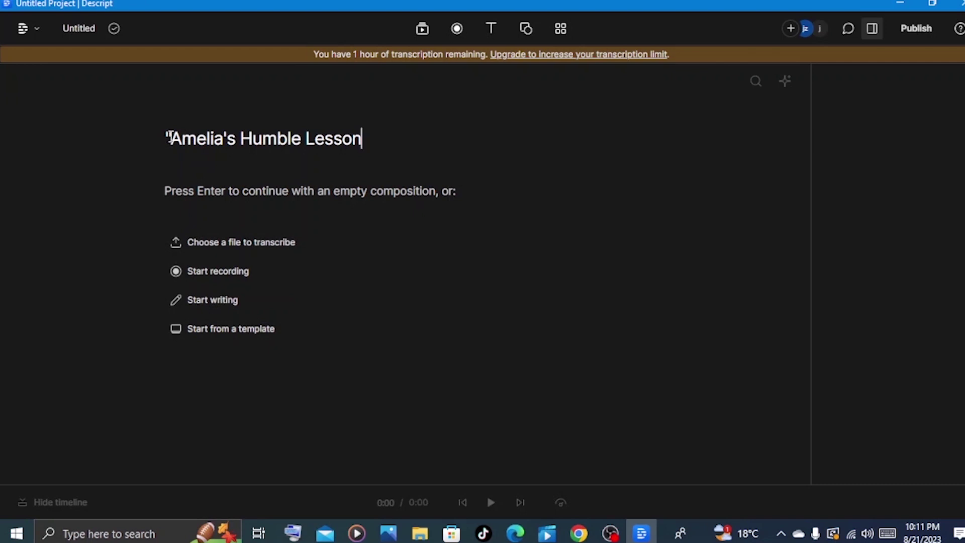
pyautogui.press('BackSpace')
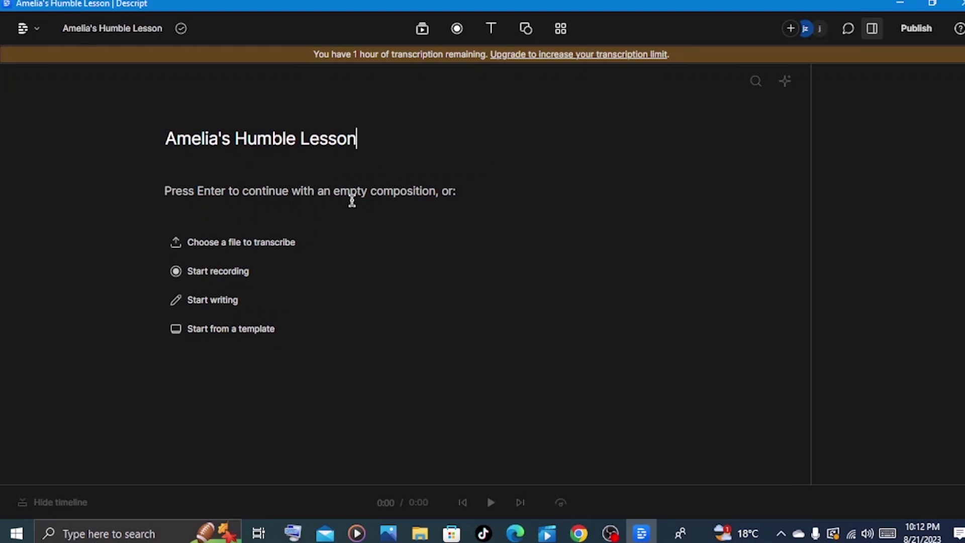
pyautogui.press('Return')
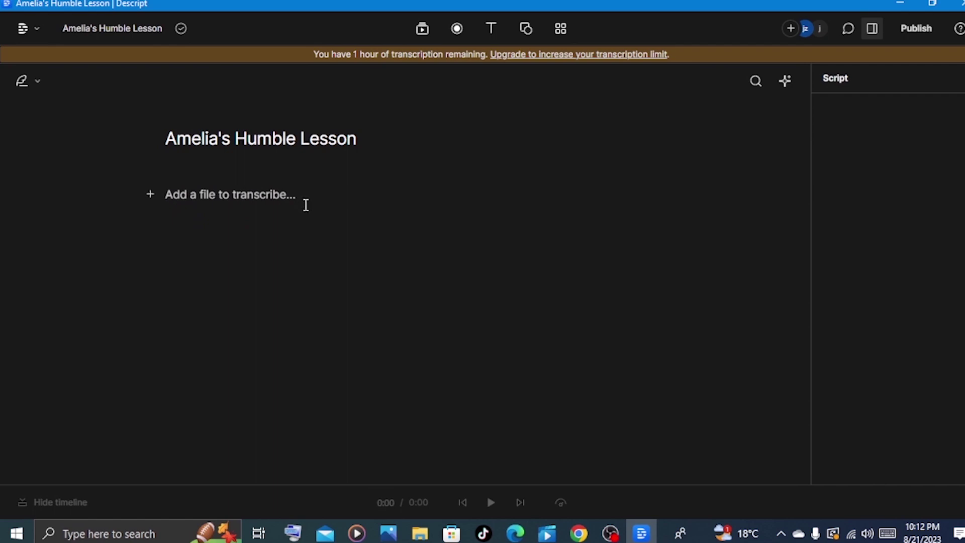
# Step: Copy the Amelia story from ChatGPT and paste it into the Descript script
pyautogui.click(579, 533)
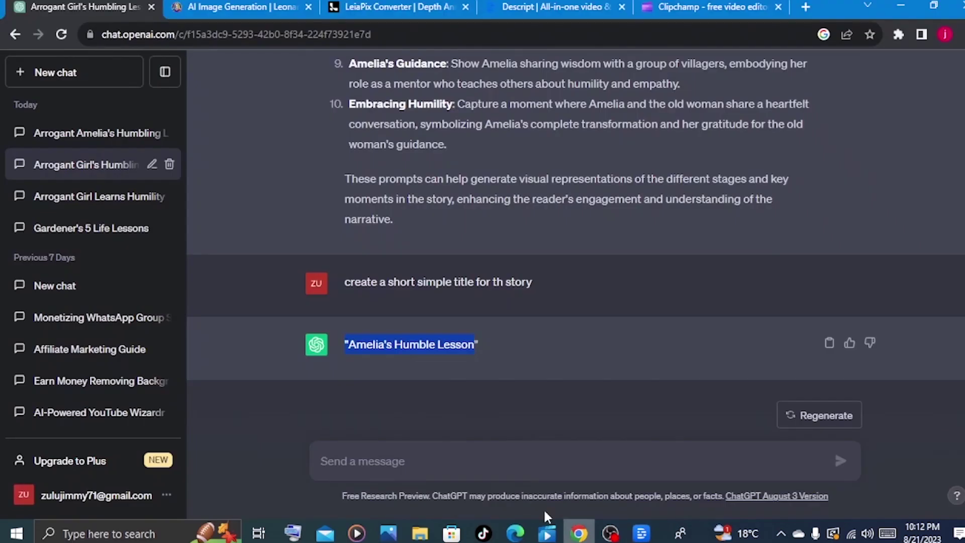
pyautogui.scroll(10, 487, 478)
pyautogui.moveTo(497, 278); pyautogui.dragTo(344, 196)
pyautogui.hotkey('alt', 'Tab')
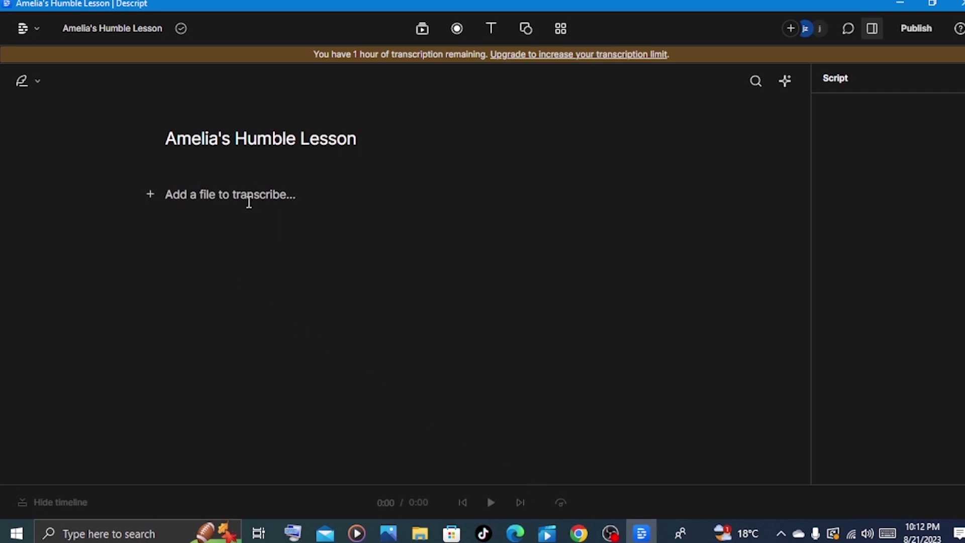
pyautogui.hotkey('ctrl', 'v')
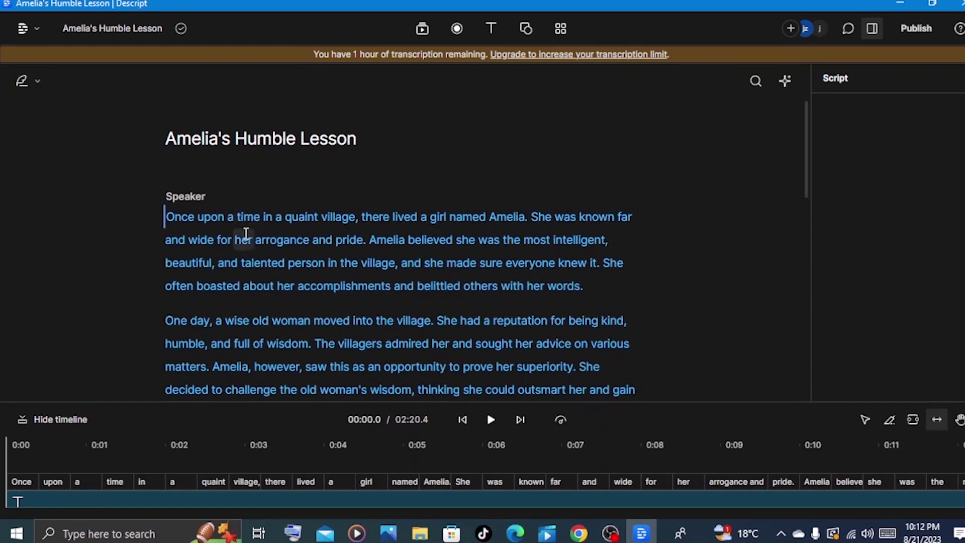
pyautogui.scroll(-7, 243, 236)
pyautogui.scroll(-3, 247, 234)
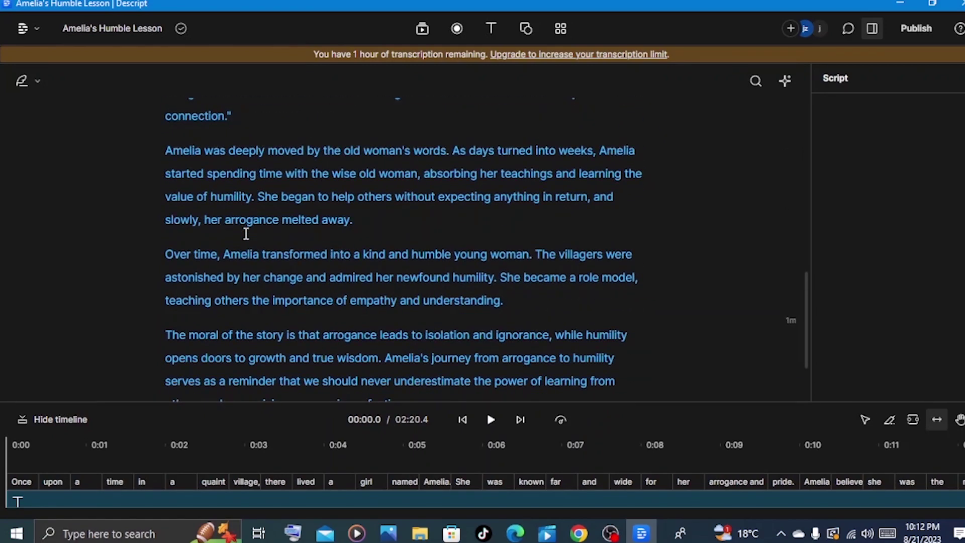
pyautogui.scroll(10, 246, 234)
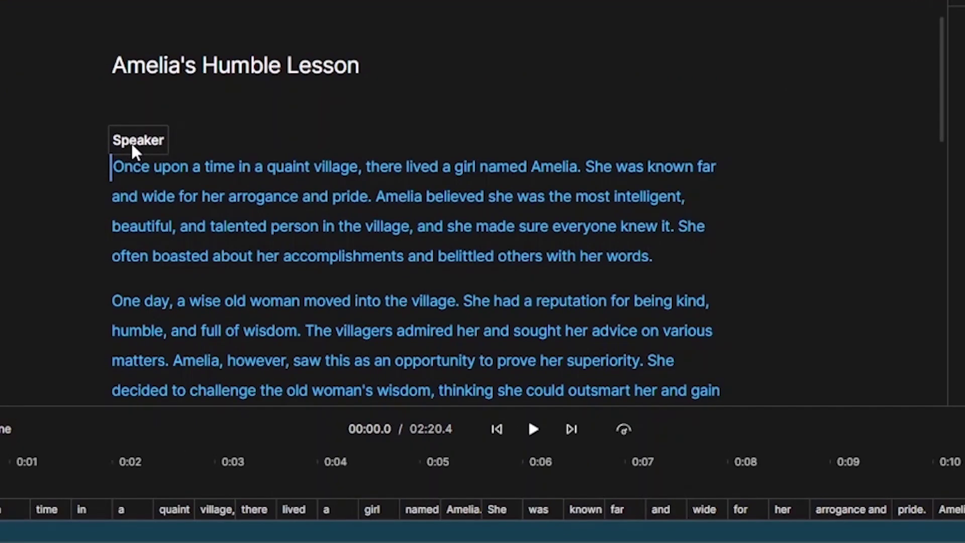
# Step: Replace the Speaker label with the stock voice Don and view Don's voice styles
pyautogui.click(181, 200)
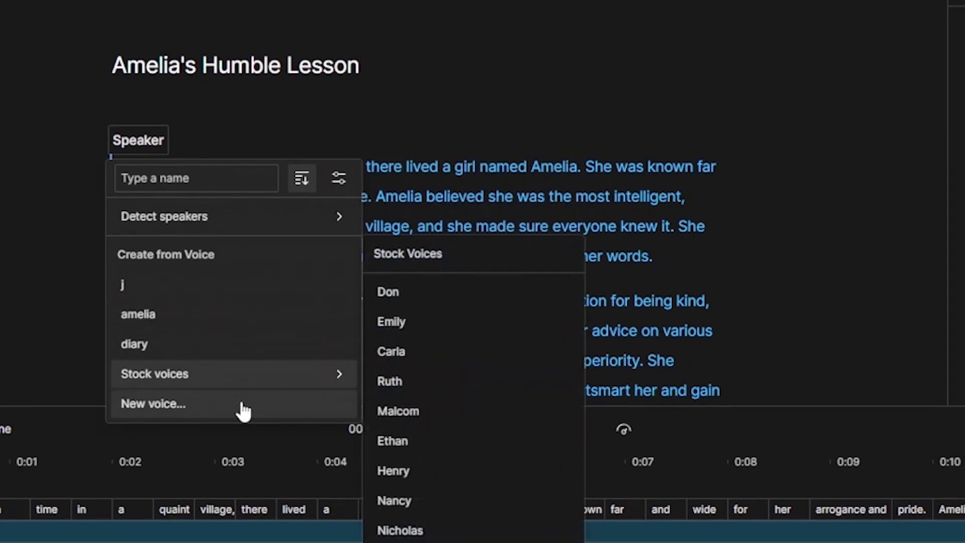
pyautogui.moveTo(168, 384)
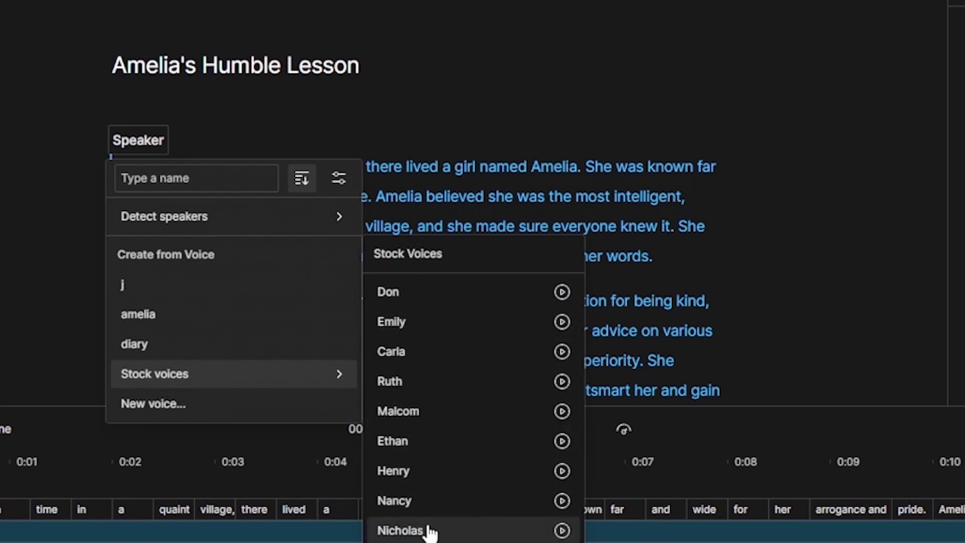
pyautogui.click(400, 303)
pyautogui.moveTo(305, 378)
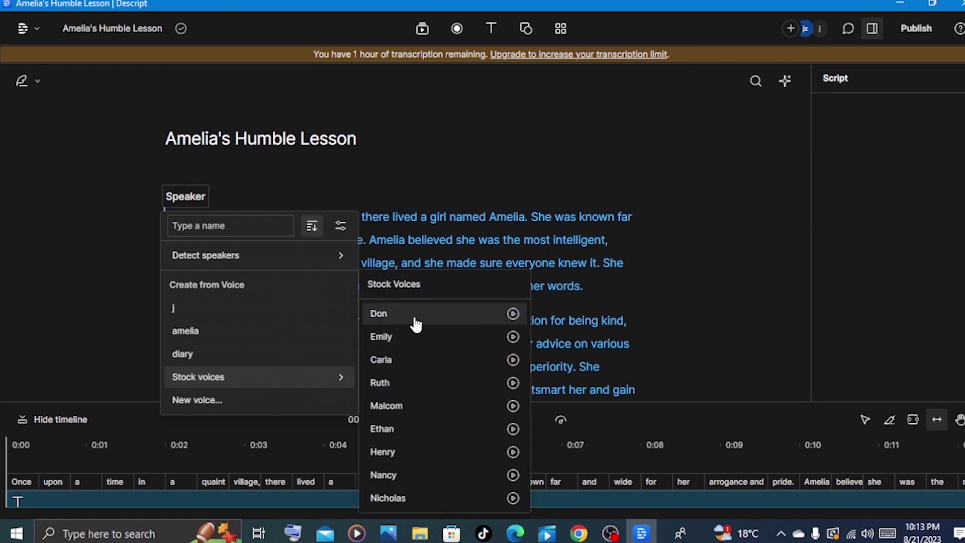
pyautogui.click(415, 324)
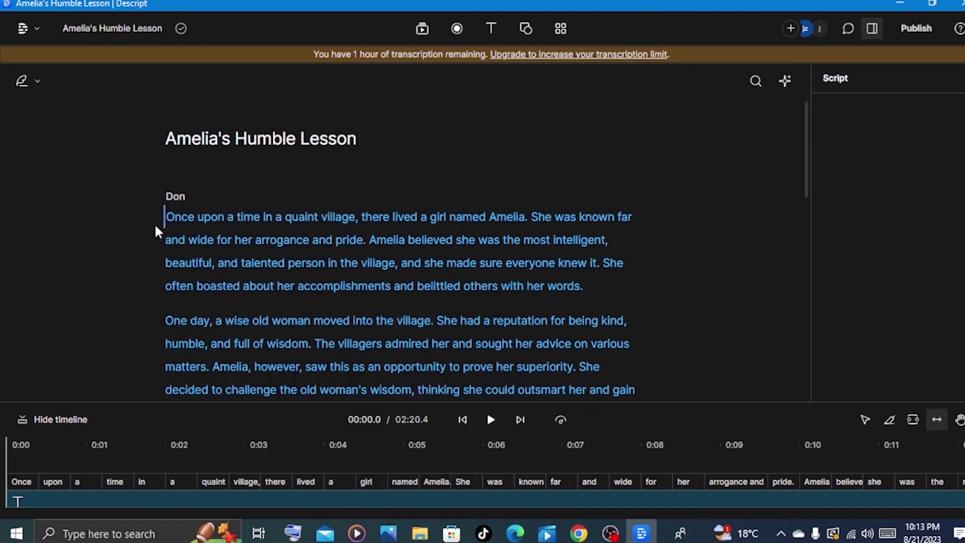
pyautogui.click(175, 198)
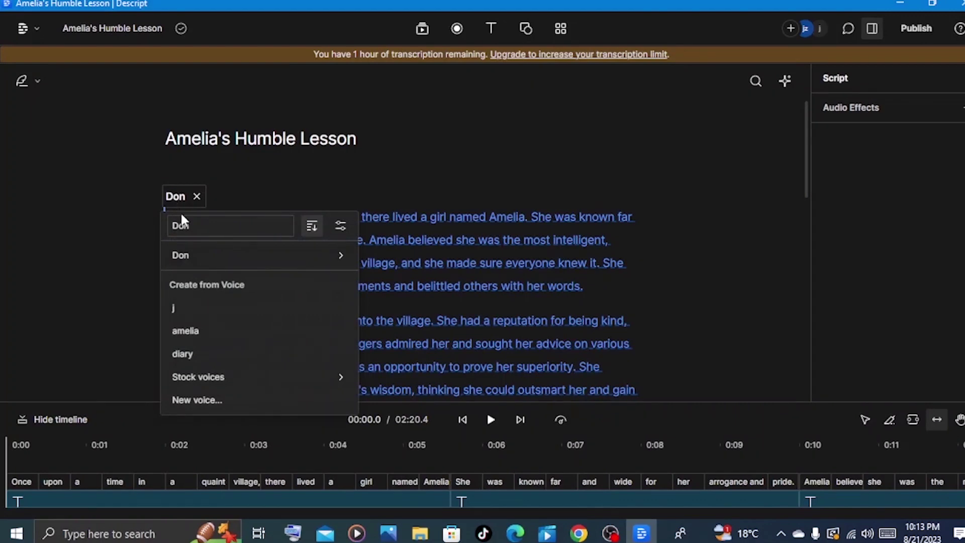
pyautogui.moveTo(199, 262)
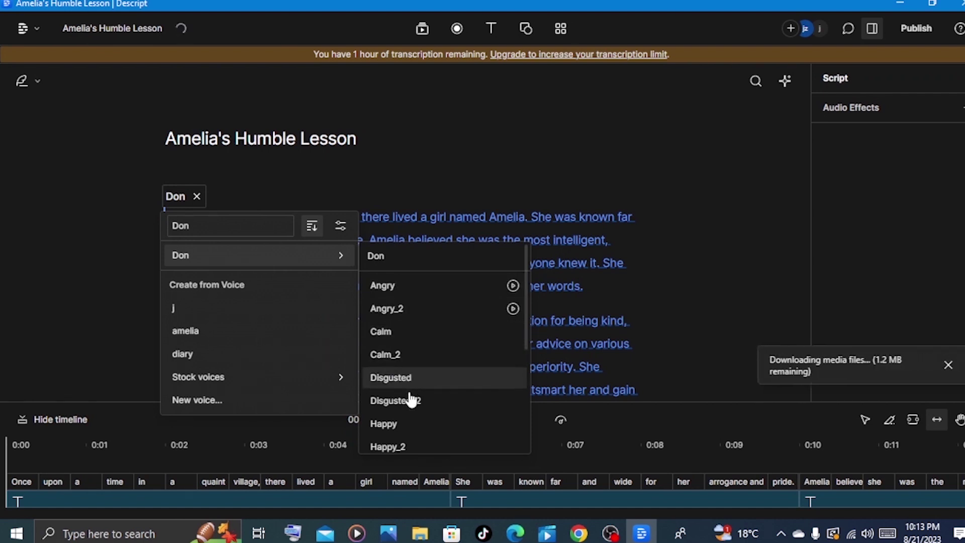
# Step: Set Don's voice to the Calm style, keep normal playback speed, and add no audio effects
pyautogui.click(393, 332)
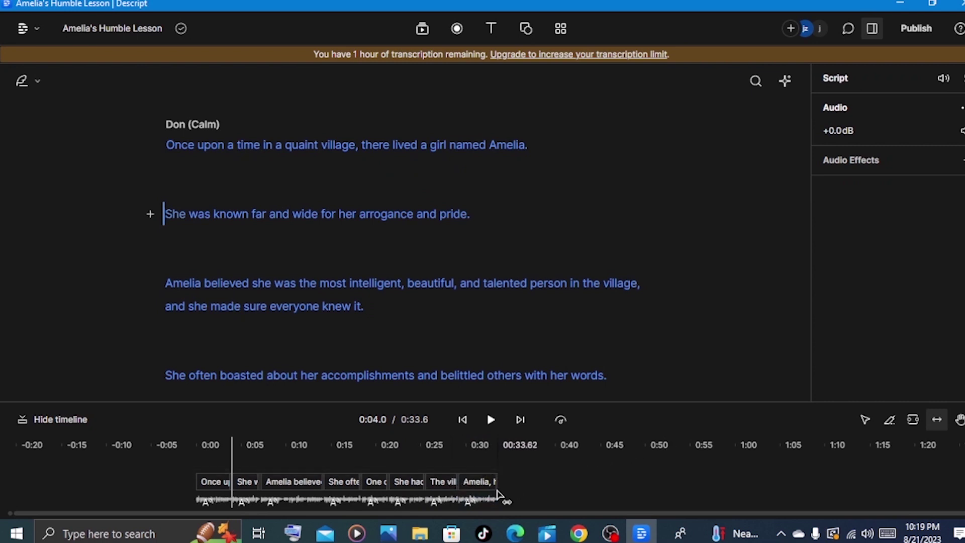
pyautogui.moveTo(498, 495); pyautogui.dragTo(456, 500)
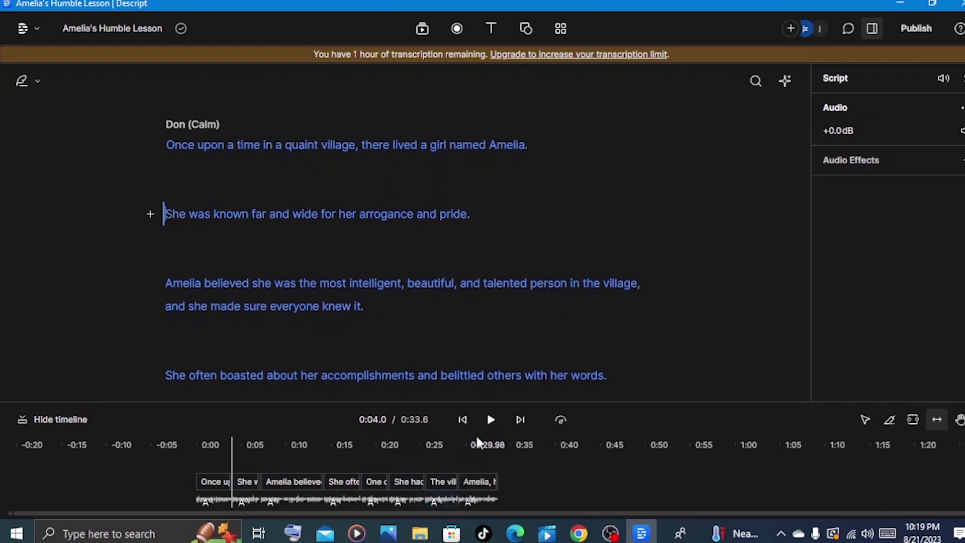
pyautogui.click(564, 423)
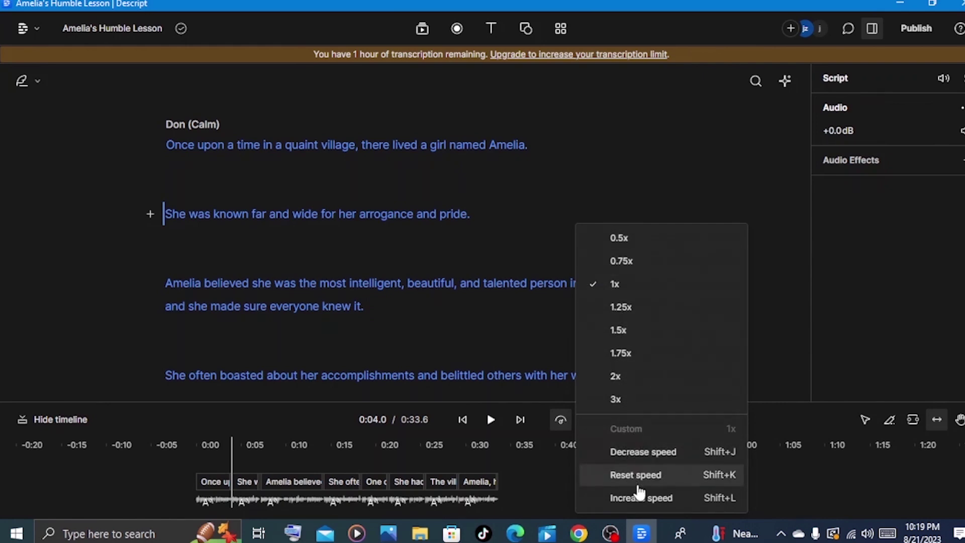
pyautogui.click(840, 171)
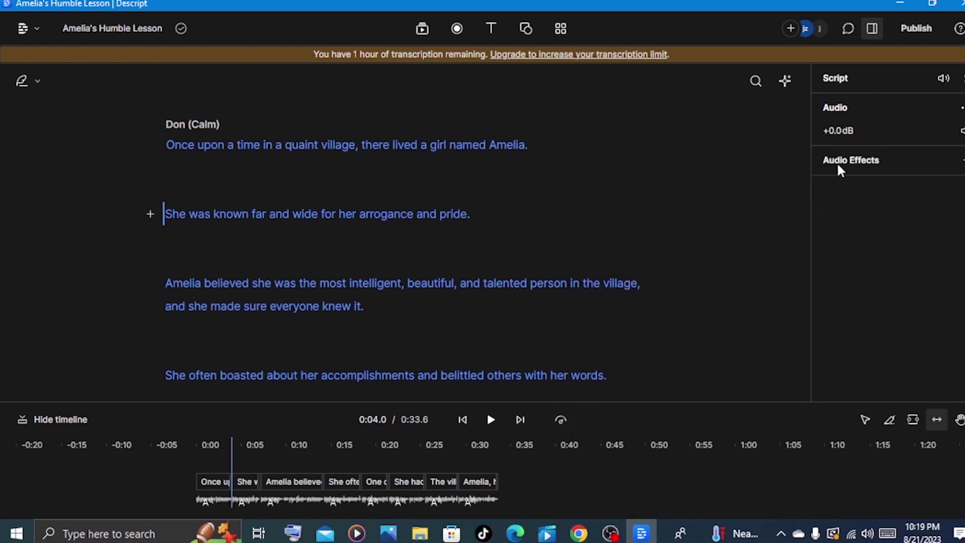
pyautogui.click(839, 169)
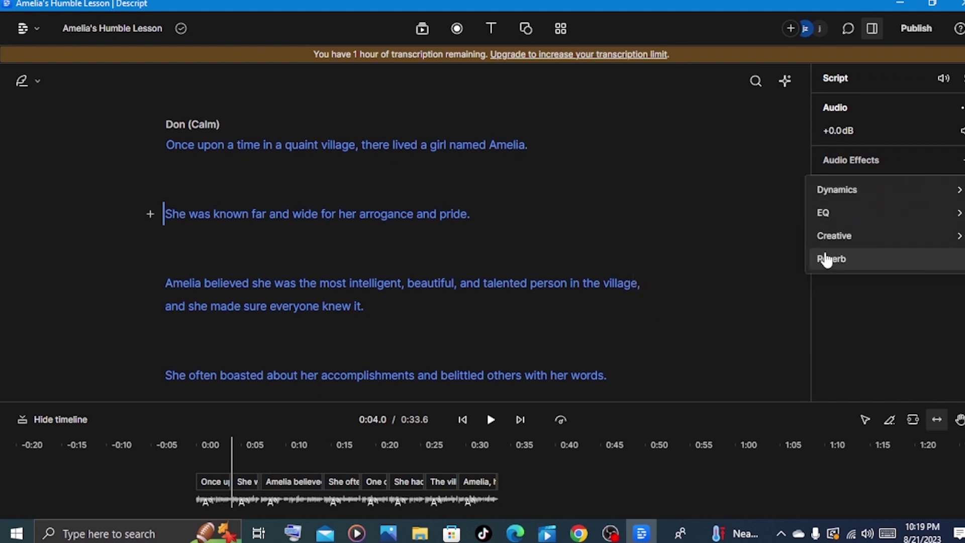
pyautogui.click(756, 338)
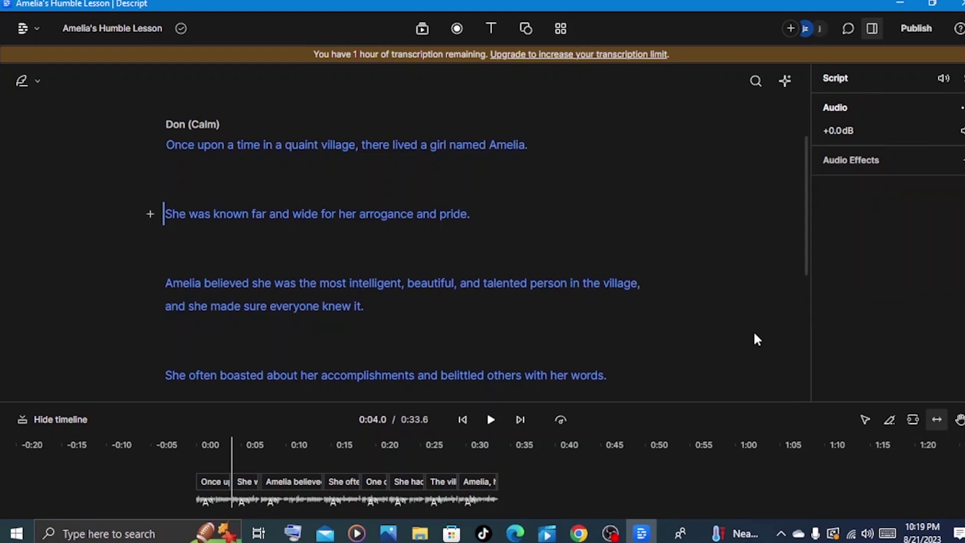
# Step: Export the Descript narration in MP3 format and save it into Downloads
pyautogui.click(917, 28)
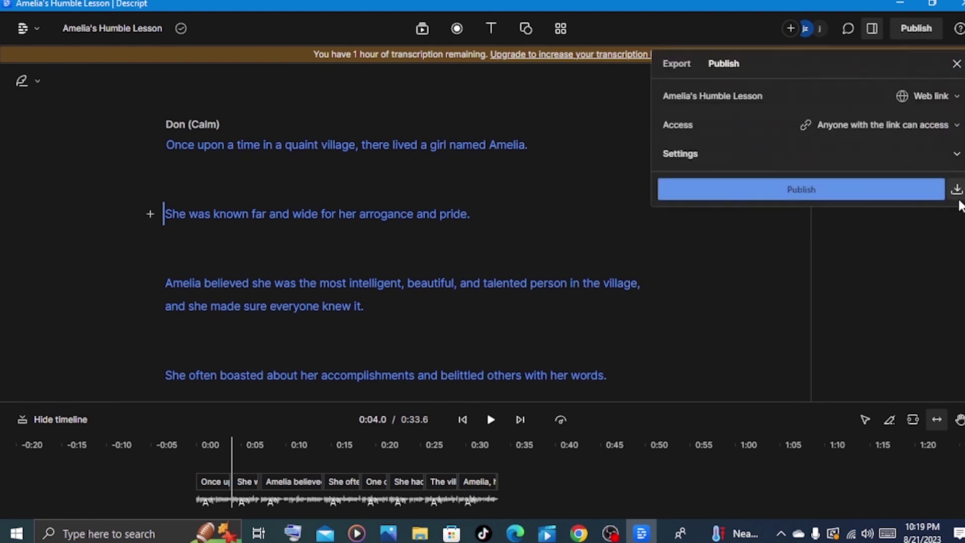
pyautogui.click(678, 70)
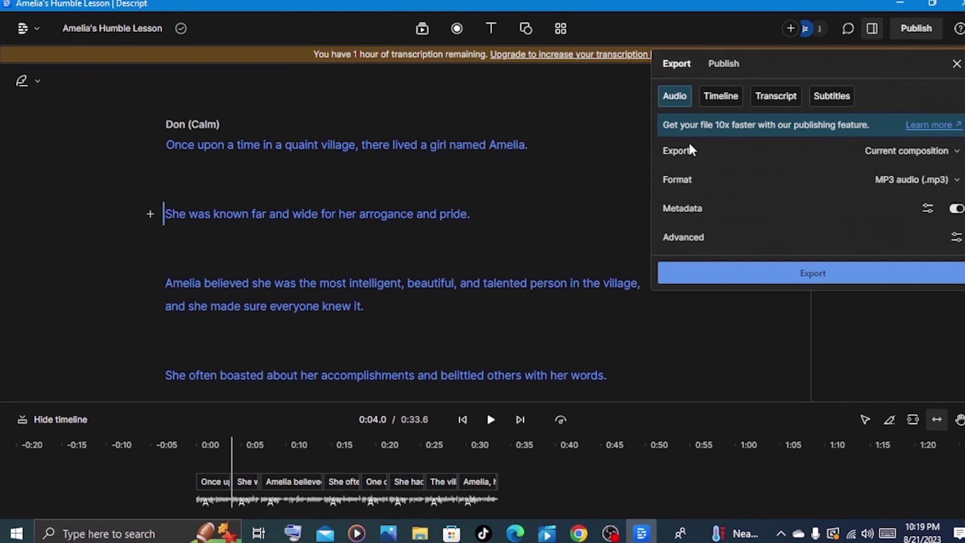
pyautogui.click(900, 186)
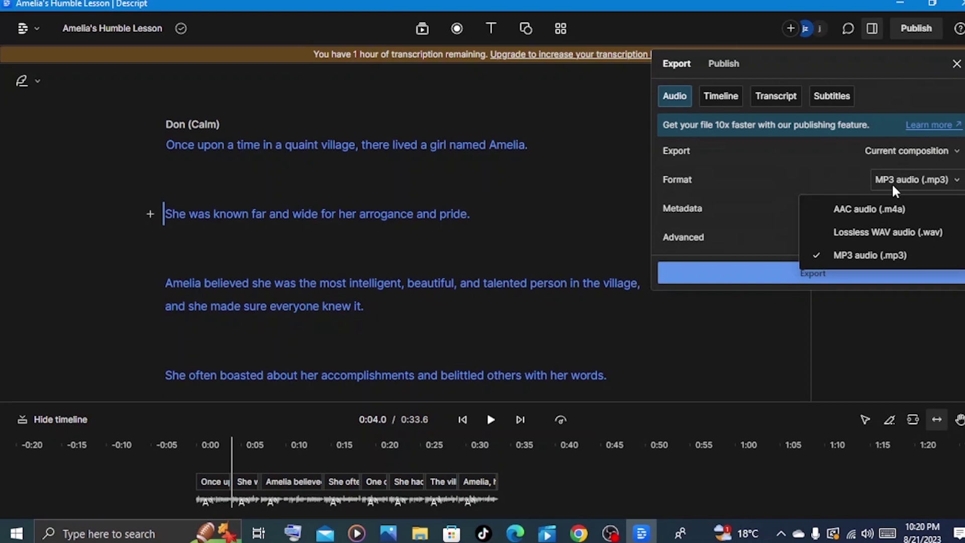
pyautogui.click(877, 254)
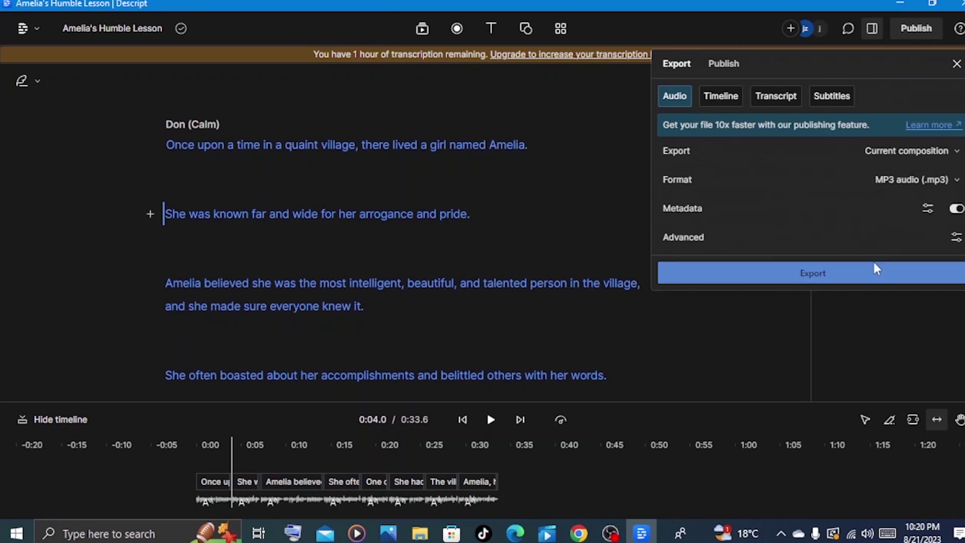
pyautogui.click(862, 278)
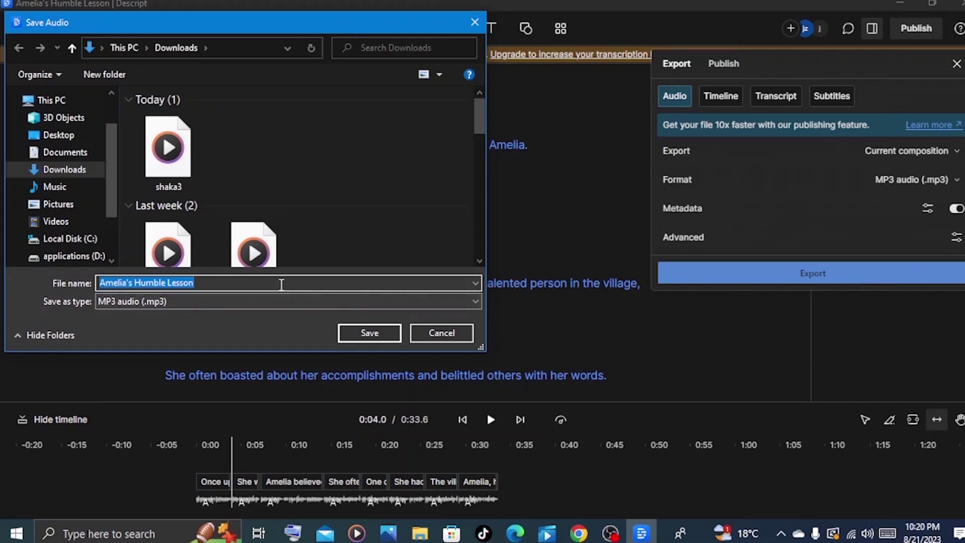
pyautogui.click(370, 333)
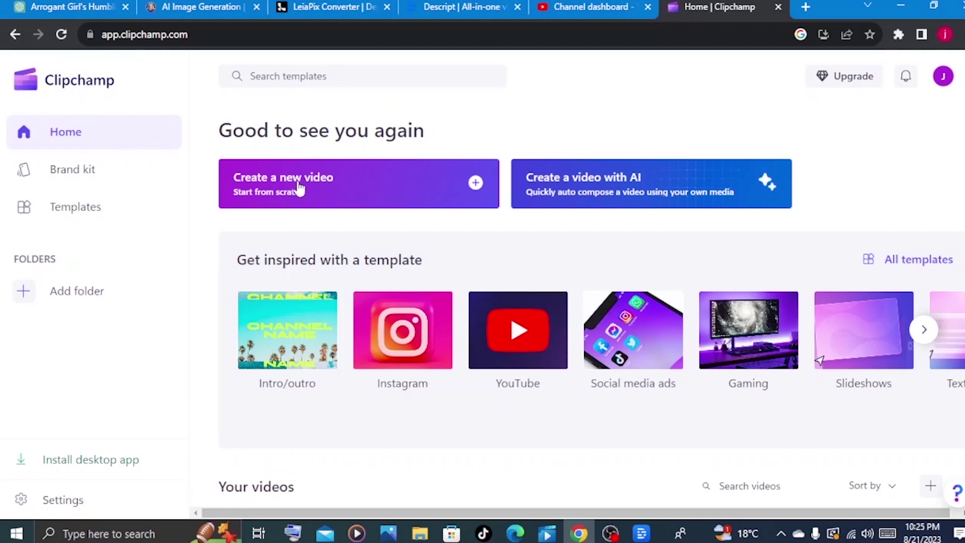
# Step: Create a new Clipchamp video and import the narration MP3 and DreamShaper clips from Downloads
pyautogui.click(319, 188)
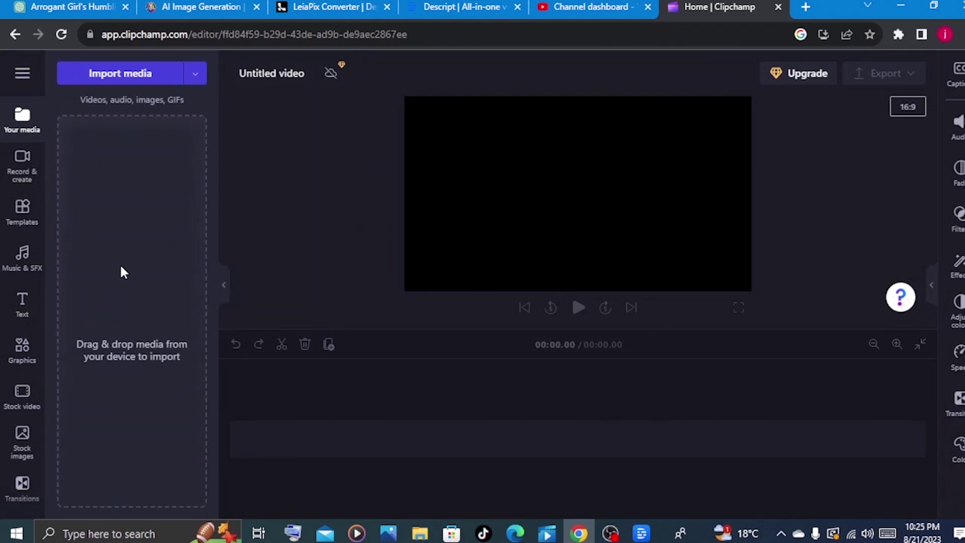
pyautogui.click(120, 76)
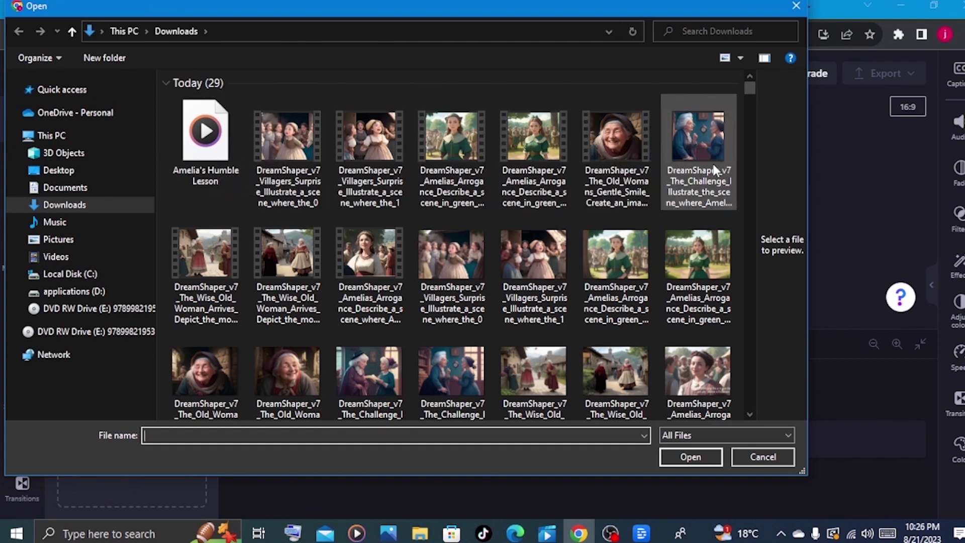
pyautogui.hotkey('ctrl', 'v')
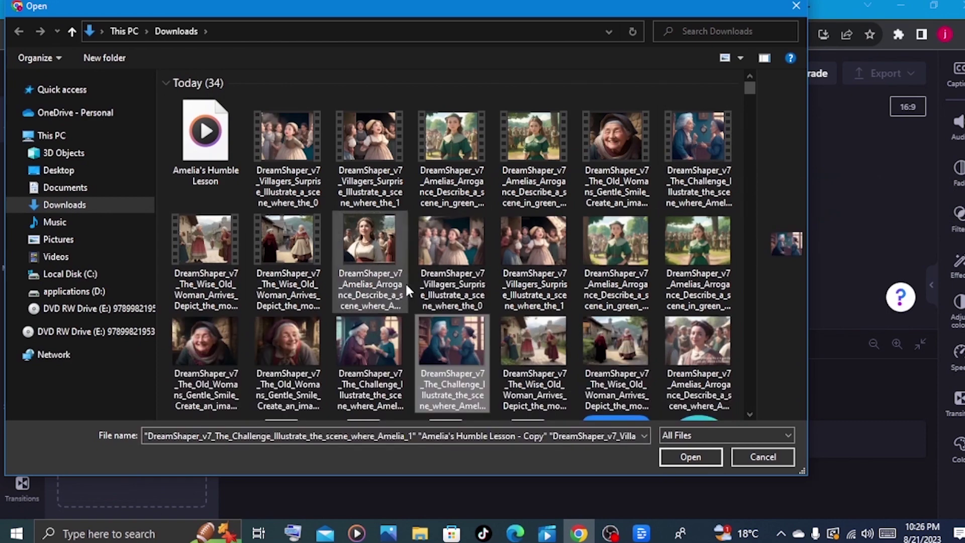
pyautogui.keyDown('shift'); pyautogui.click(374, 290); pyautogui.keyUp('shift')
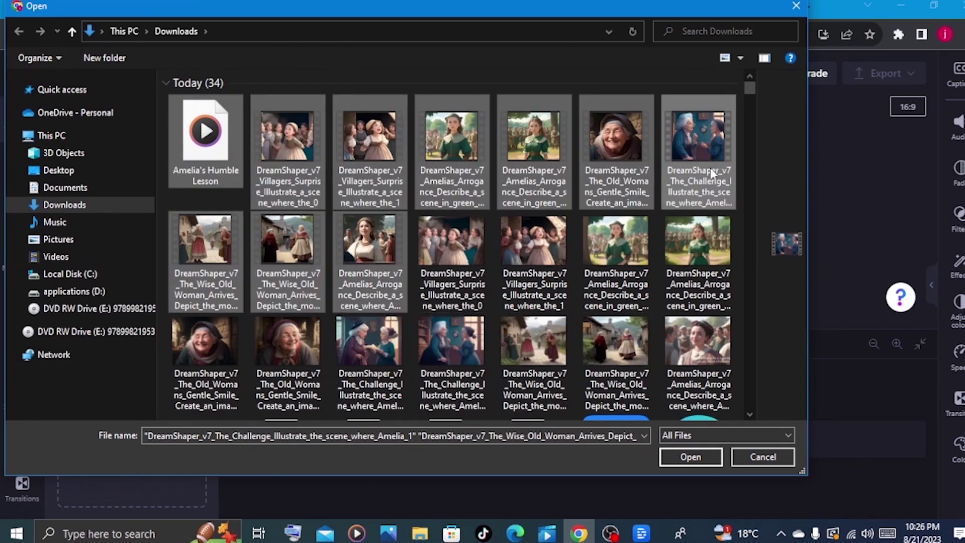
pyautogui.click(692, 457)
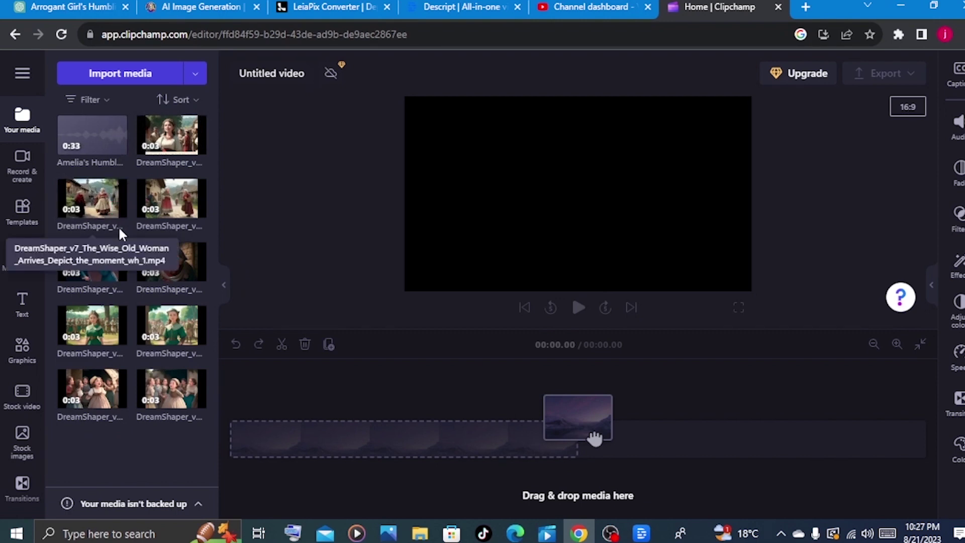
# Step: Drag Amelia's Humble Lesson.mp3 from Your media onto the Clipchamp timeline
pyautogui.moveTo(98, 146)
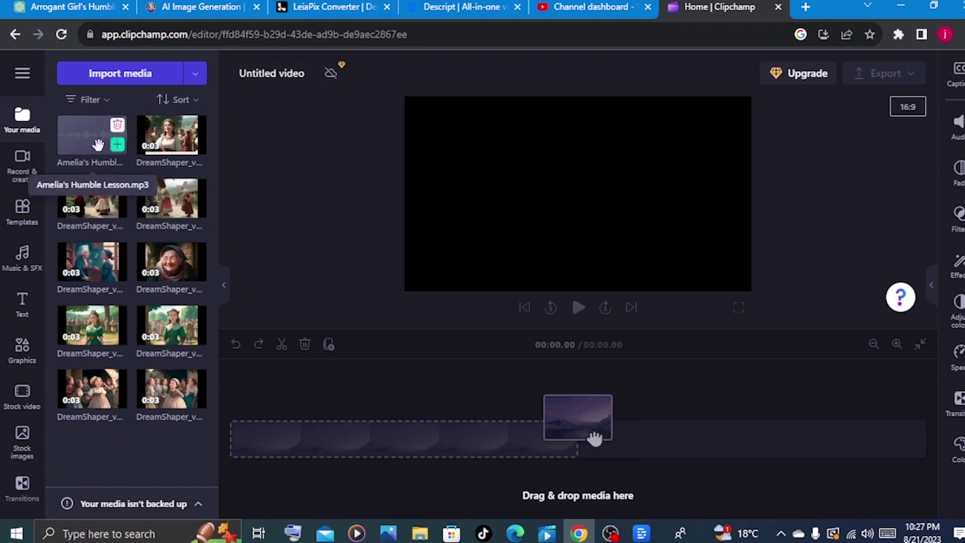
pyautogui.moveTo(594, 439); pyautogui.dragTo(595, 439)
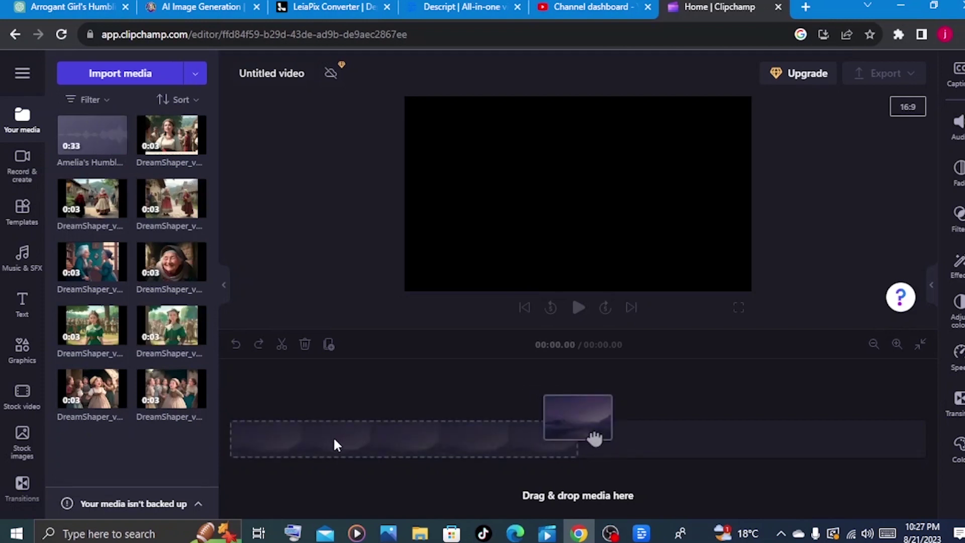
pyautogui.moveTo(98, 139)
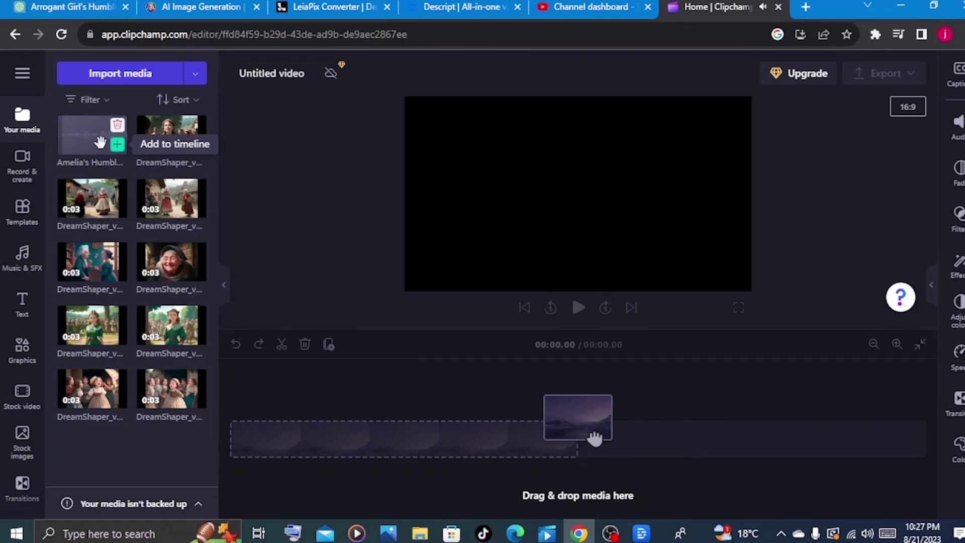
pyautogui.moveTo(98, 140); pyautogui.dragTo(270, 448)
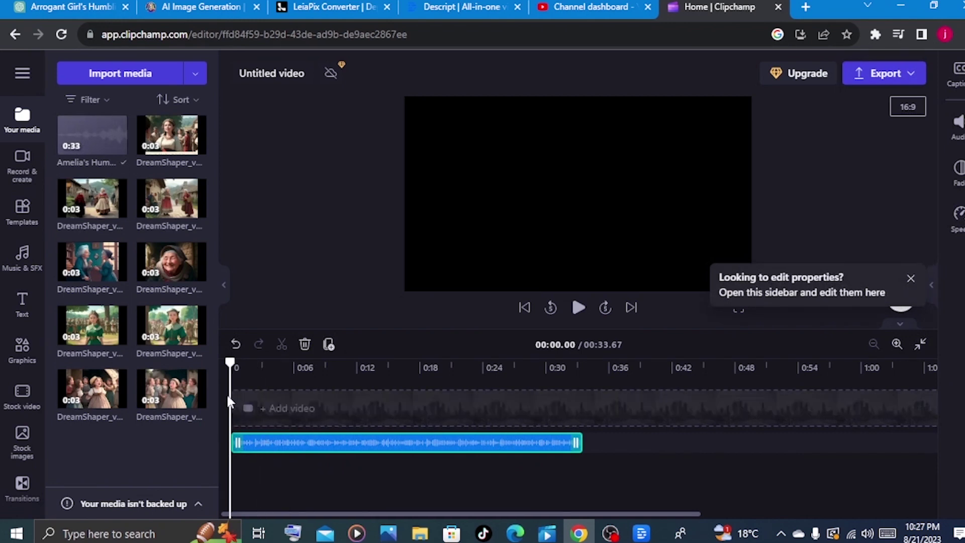
pyautogui.moveTo(157, 250)
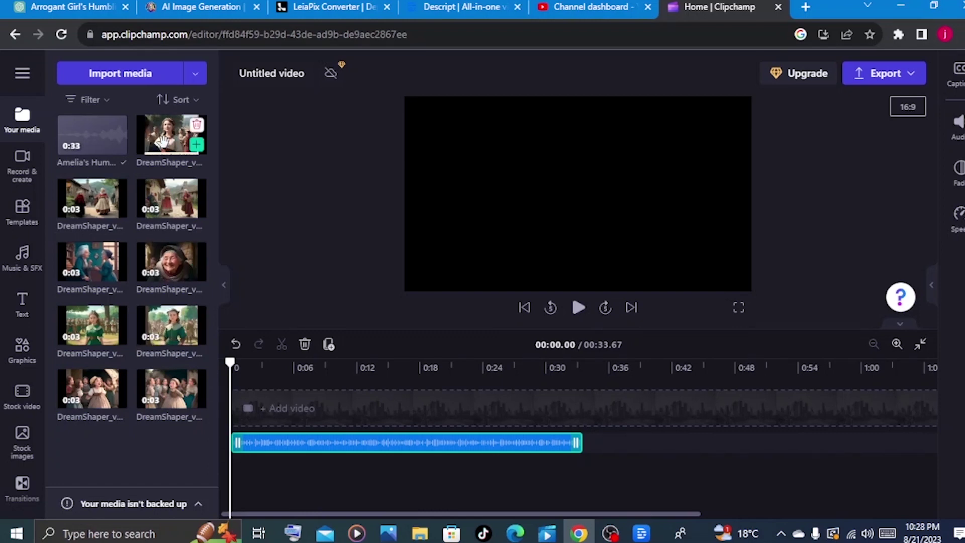
# Step: Drag DreamShaper scene clips onto the video track from the timeline start
pyautogui.moveTo(170, 136); pyautogui.dragTo(258, 410)
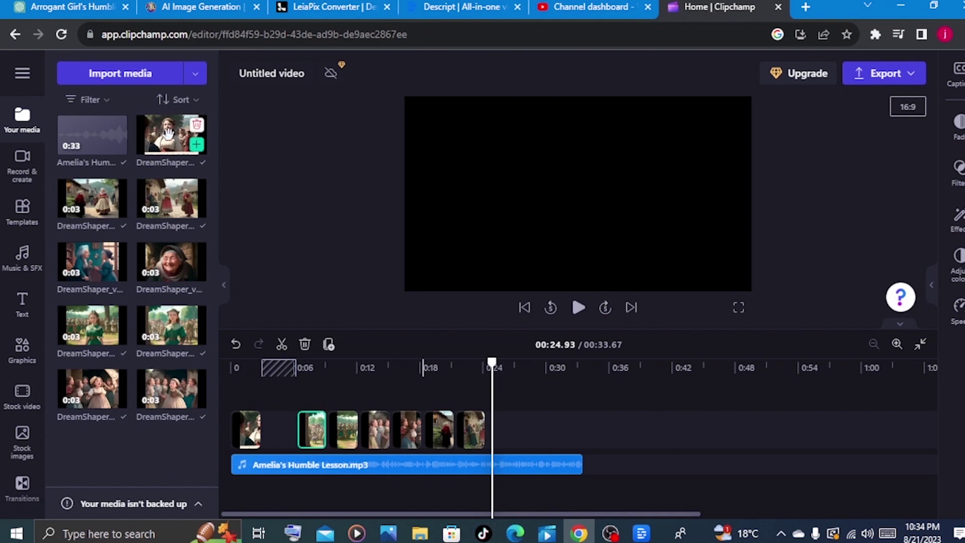
pyautogui.moveTo(171, 134); pyautogui.dragTo(258, 427)
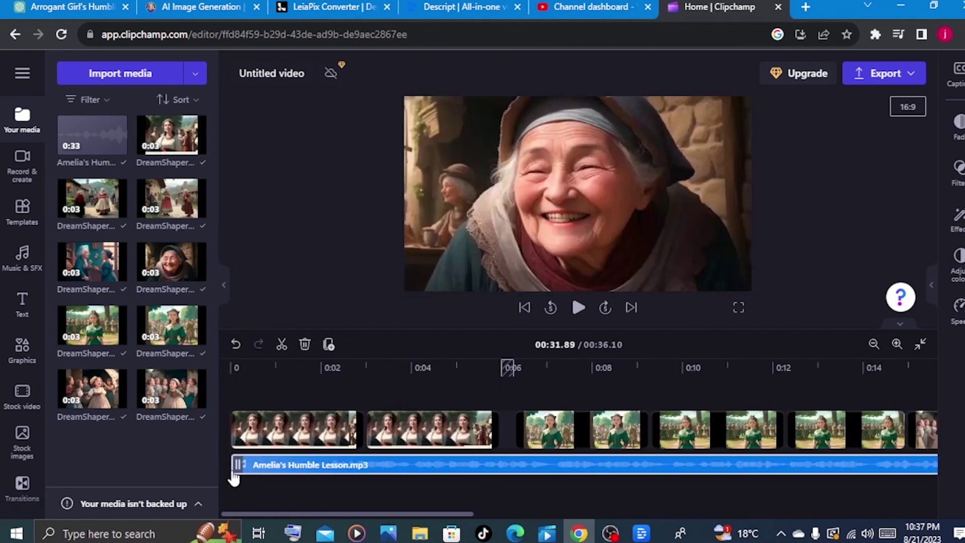
pyautogui.moveTo(366, 431)
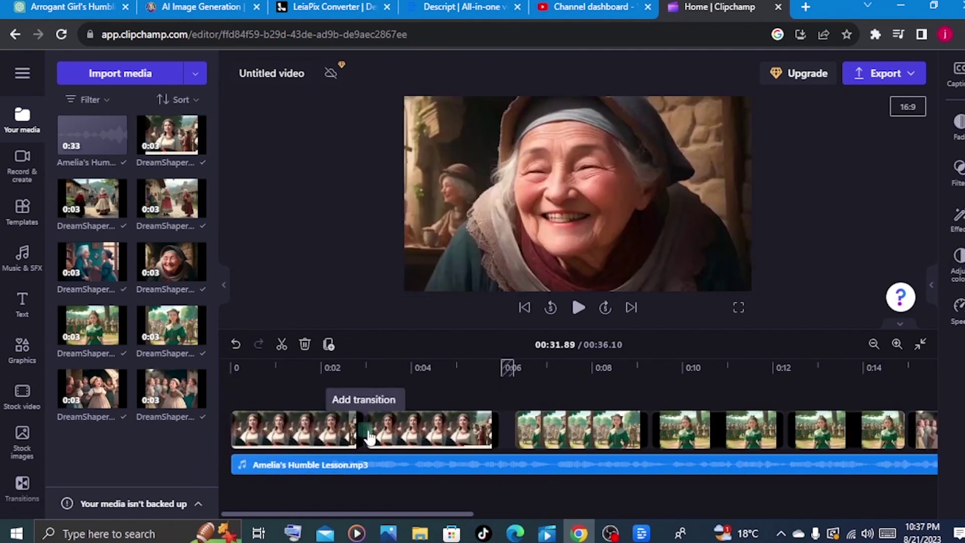
# Step: Add a transition between the first two scene clips and delete the empty gap
pyautogui.click(324, 437)
pyautogui.moveTo(363, 428)
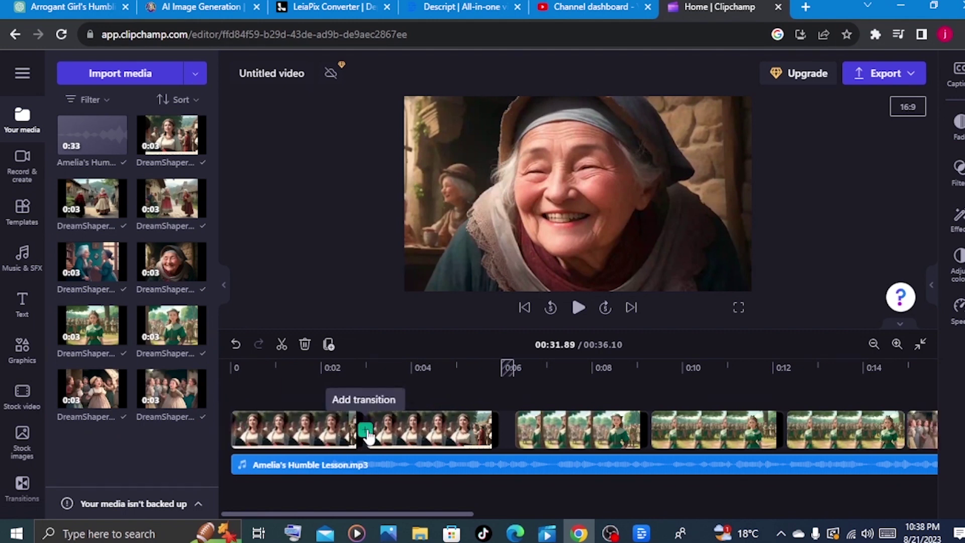
pyautogui.click(374, 427)
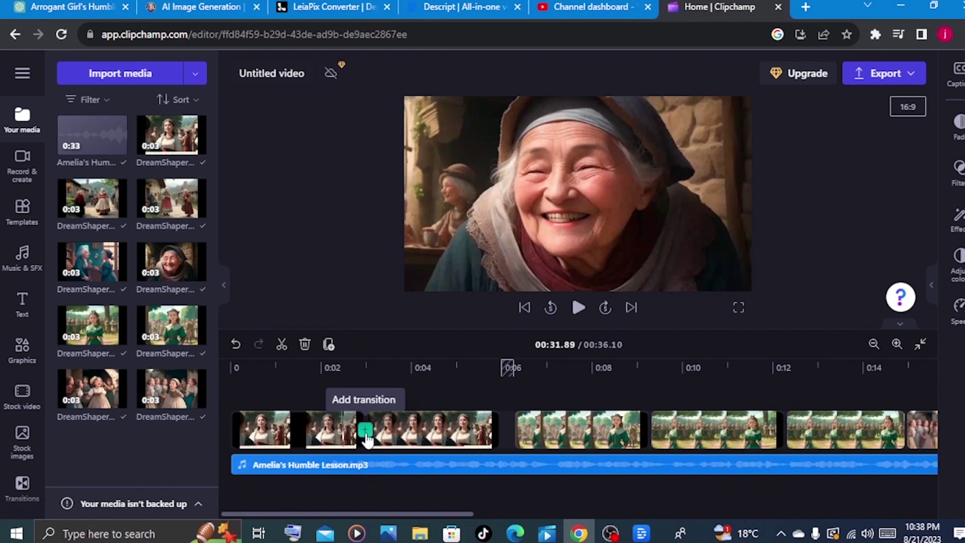
pyautogui.click(366, 430)
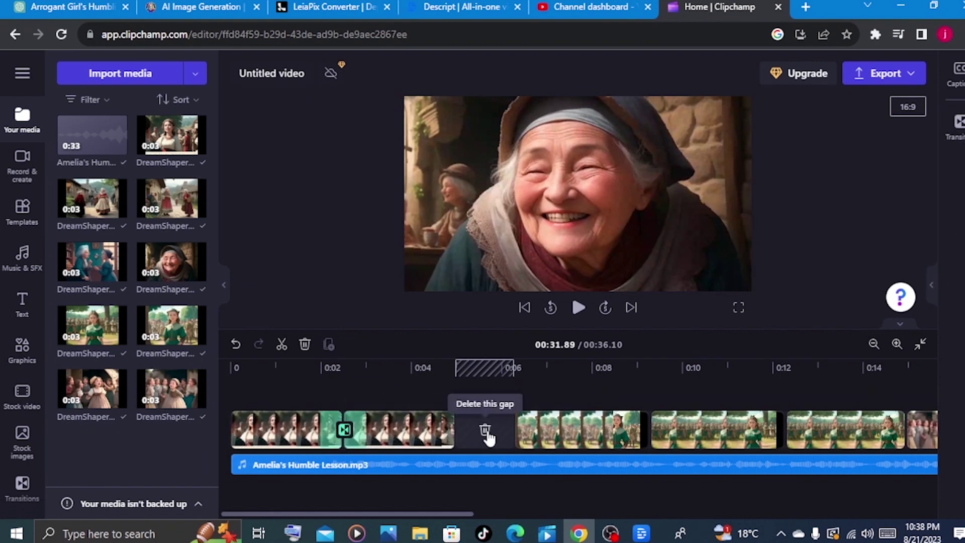
pyautogui.click(485, 432)
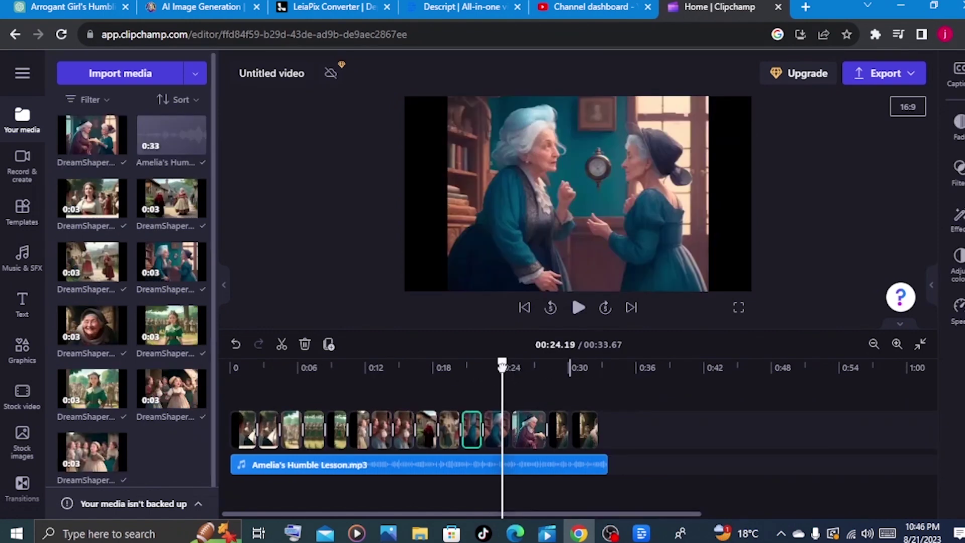
pyautogui.moveTo(502, 365); pyautogui.dragTo(499, 432)
# Step: Stretch the two-old-women clip by its corner handles to fill the preview, then centre it
pyautogui.click(500, 438)
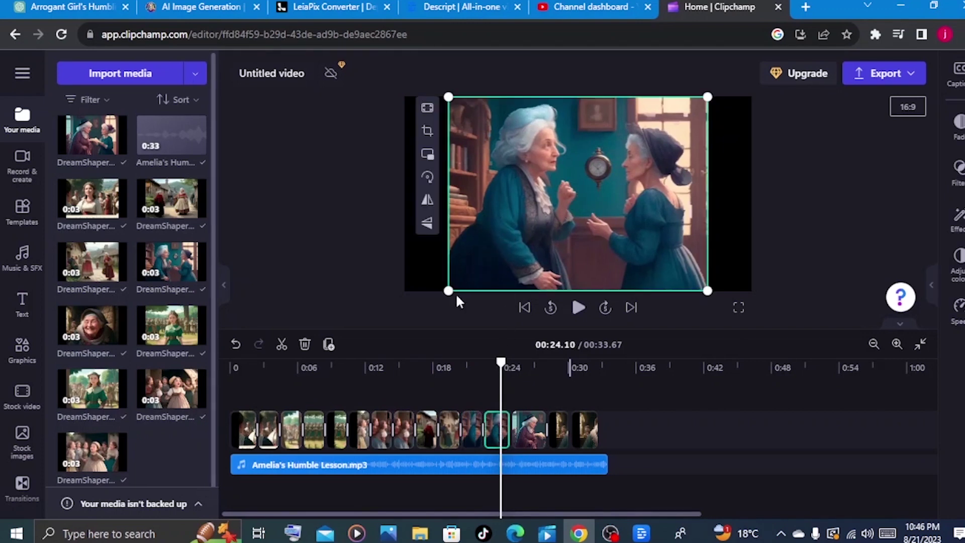
pyautogui.moveTo(448, 290); pyautogui.dragTo(404, 324)
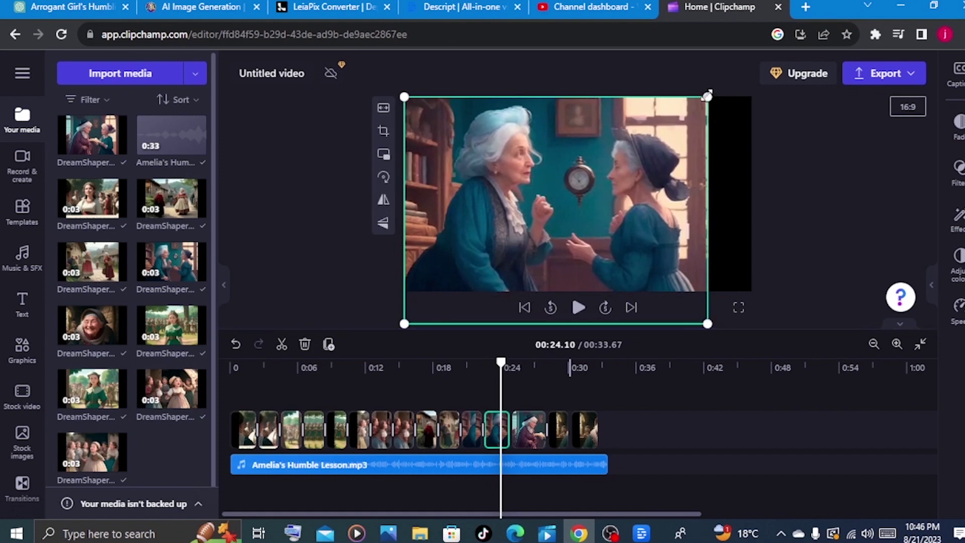
pyautogui.moveTo(707, 95); pyautogui.dragTo(753, 96)
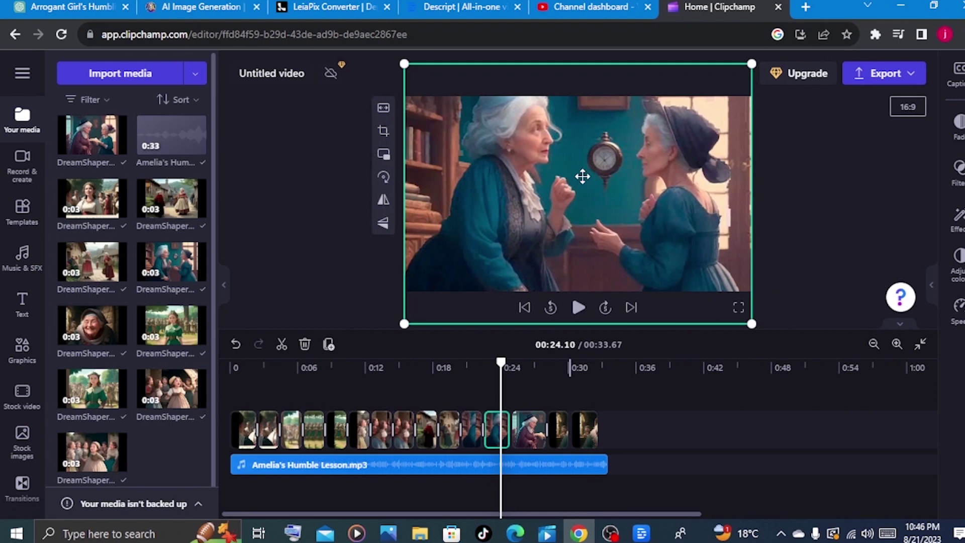
pyautogui.moveTo(577, 177)
pyautogui.mouseDown()
pyautogui.moveTo(580, 201)
pyautogui.moveTo(575, 192)
pyautogui.mouseUp()
# Step: Split the voiceover at 00:05.03, then export at 1080p despite the gap warning
pyautogui.click(285, 367)
pyautogui.click(281, 344)
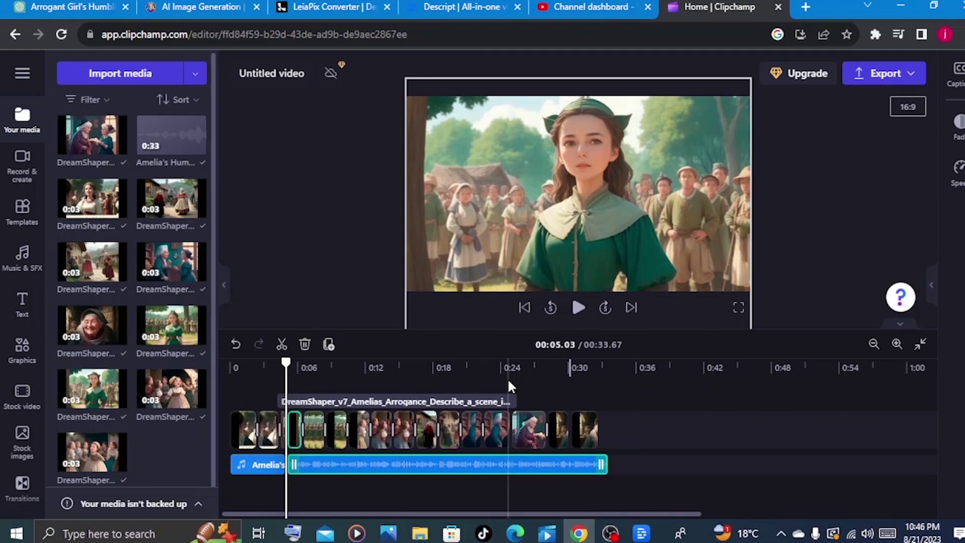
pyautogui.click(872, 75)
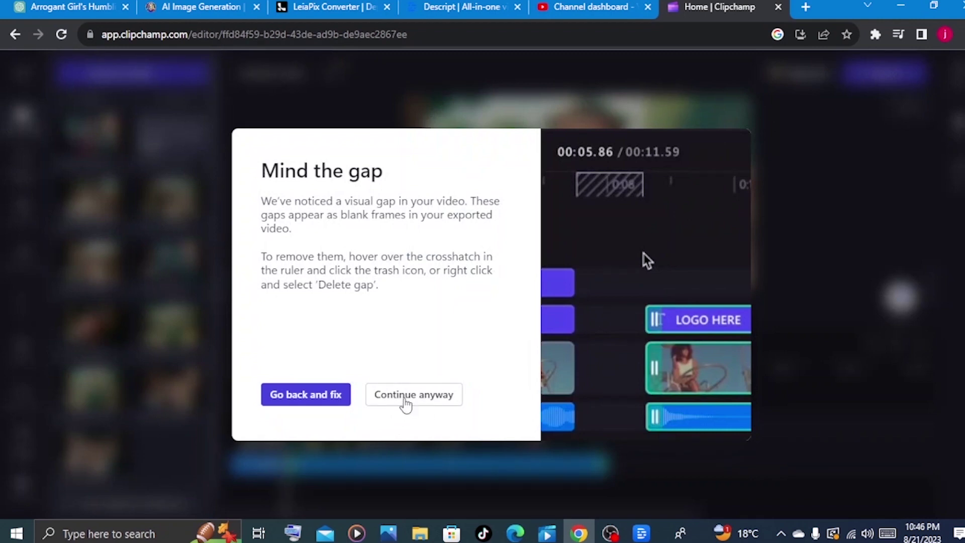
pyautogui.click(406, 402)
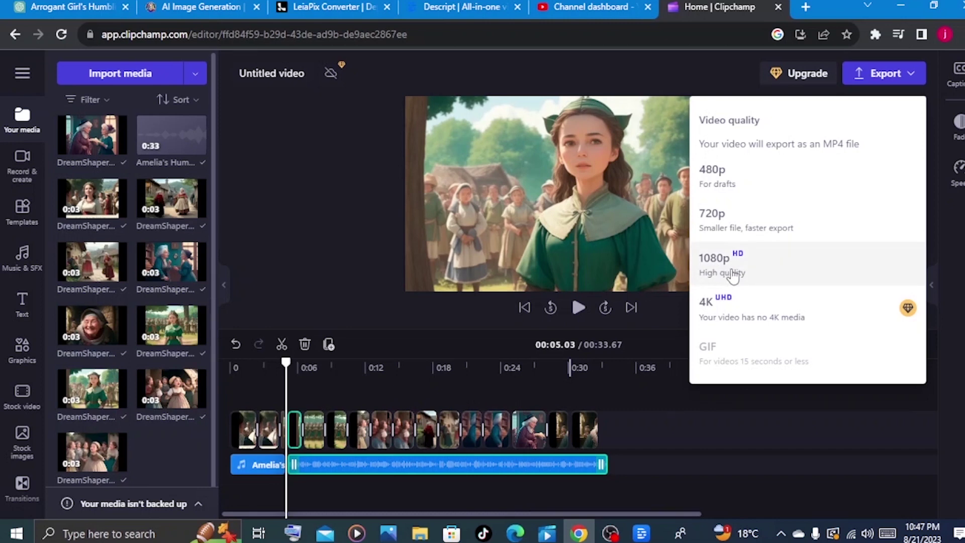
pyautogui.click(747, 284)
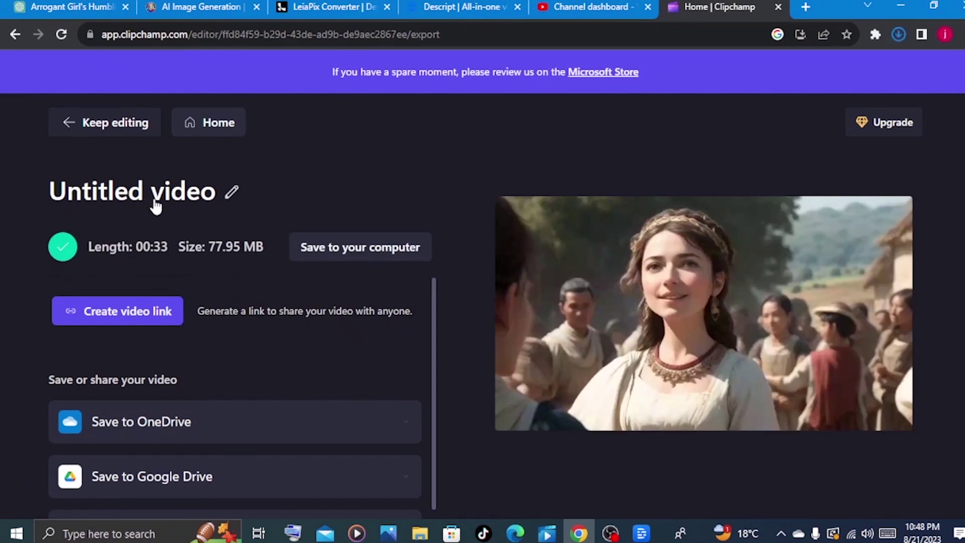
# Step: Retitle the video 'Amelia's Humble Lesson' and save its 1080p MP4 into Downloads
pyautogui.click(231, 194)
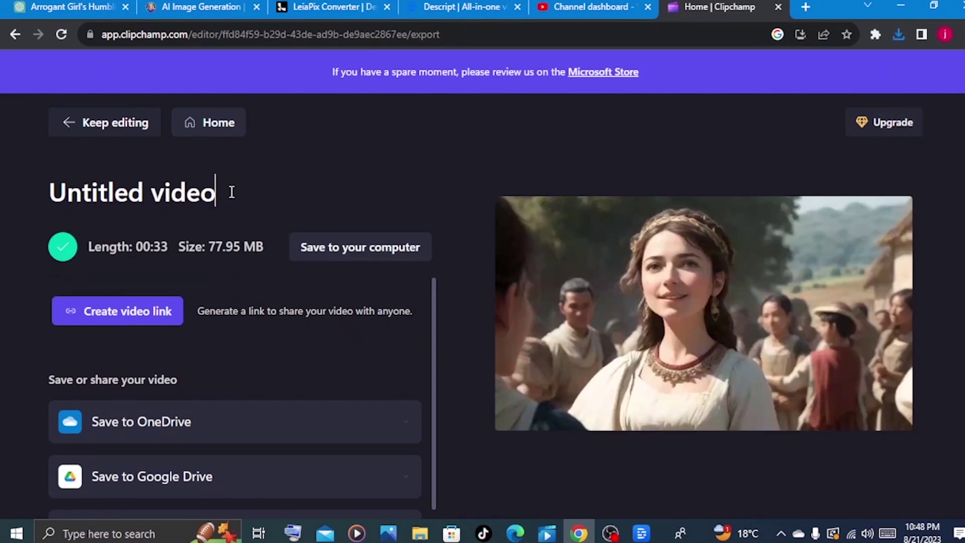
pyautogui.moveTo(215, 193); pyautogui.dragTo(47, 194)
pyautogui.rightClick(150, 197)
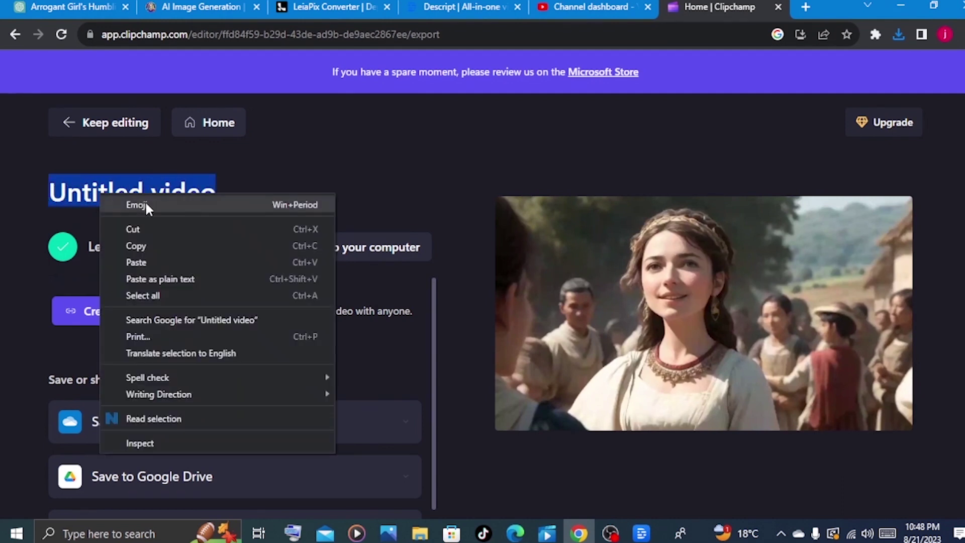
pyautogui.click(152, 263)
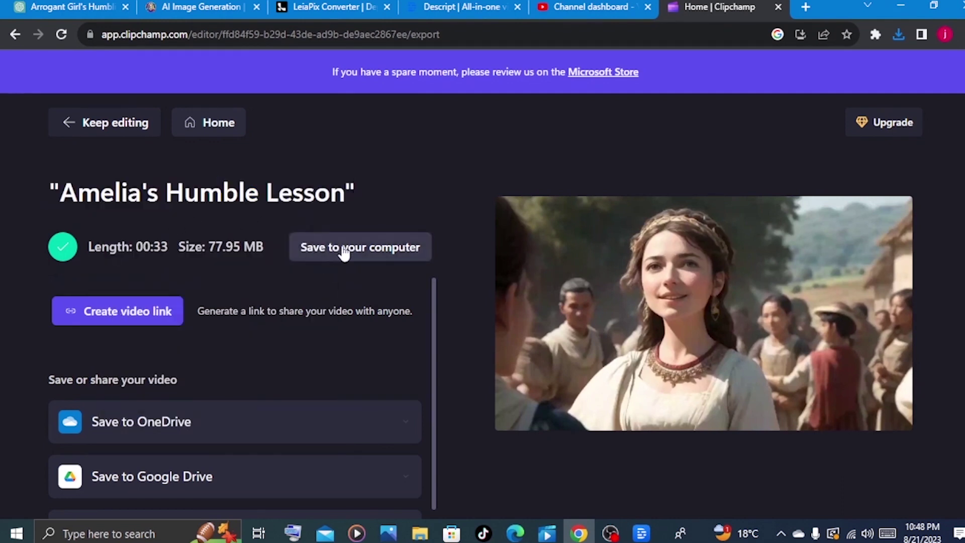
pyautogui.click(370, 256)
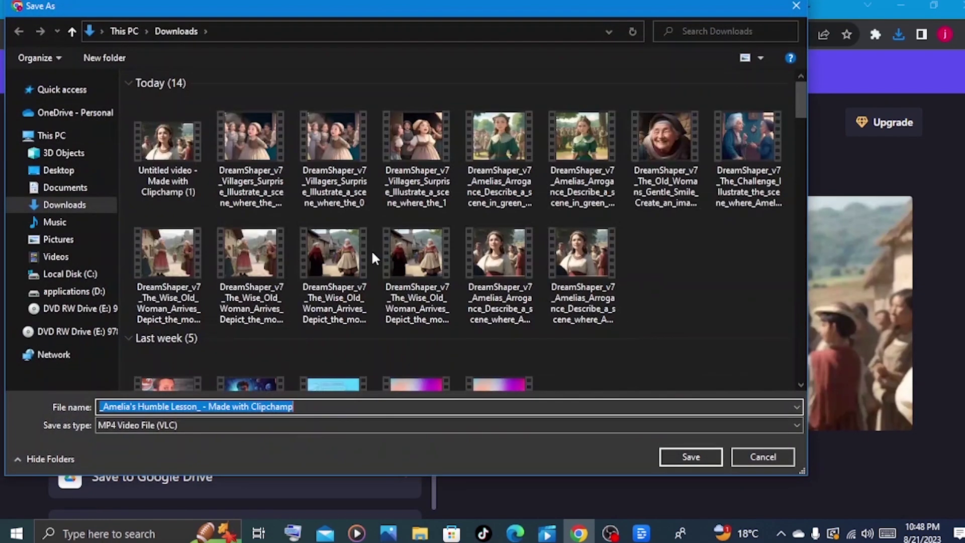
pyautogui.click(692, 457)
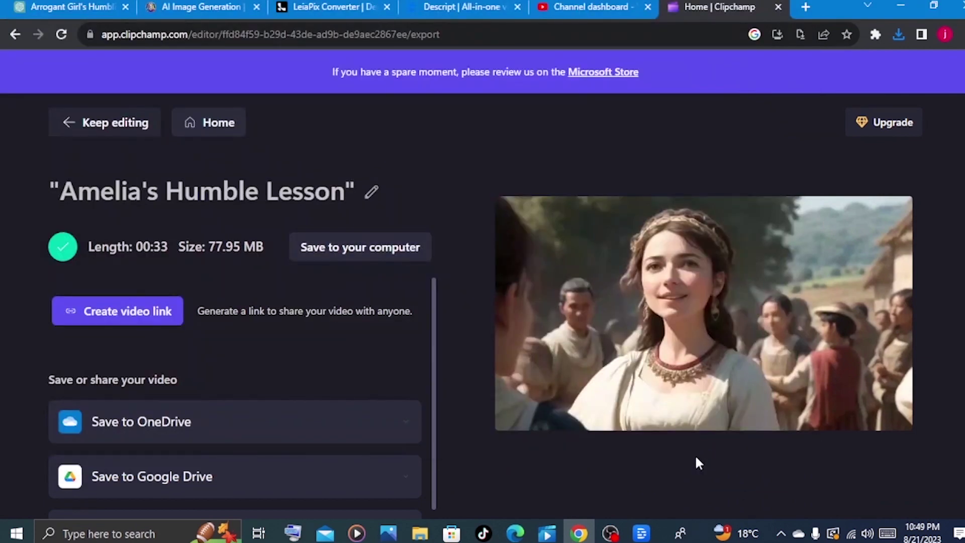